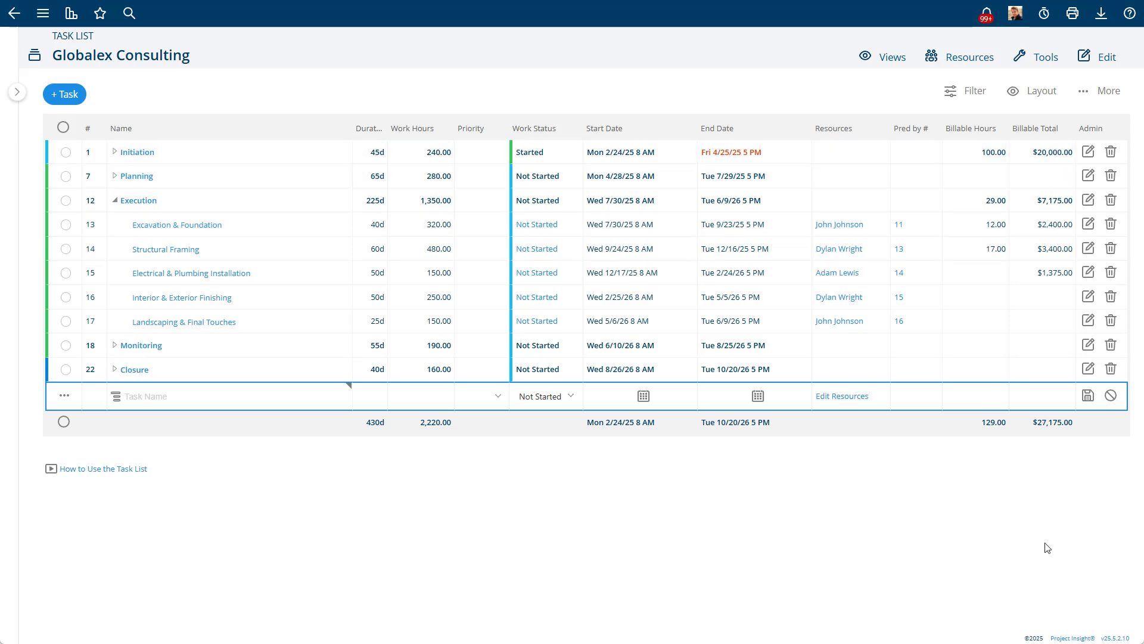
Open the Invoice Records & Proposals view of the Globalex Consulting project and start a new invoice record
click(901, 58)
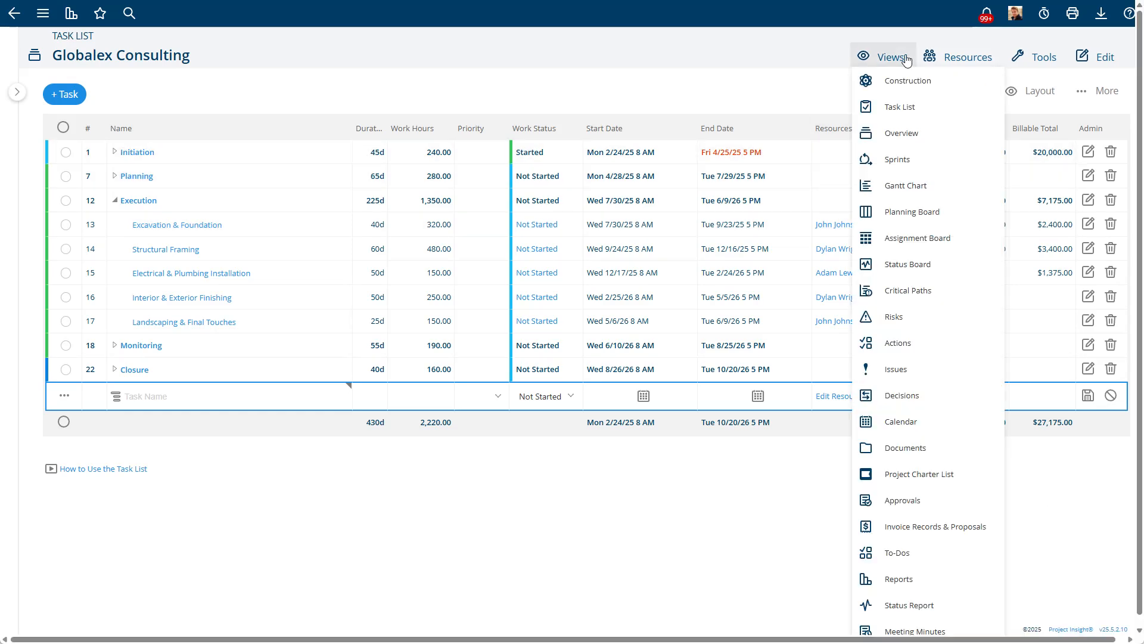
click(933, 532)
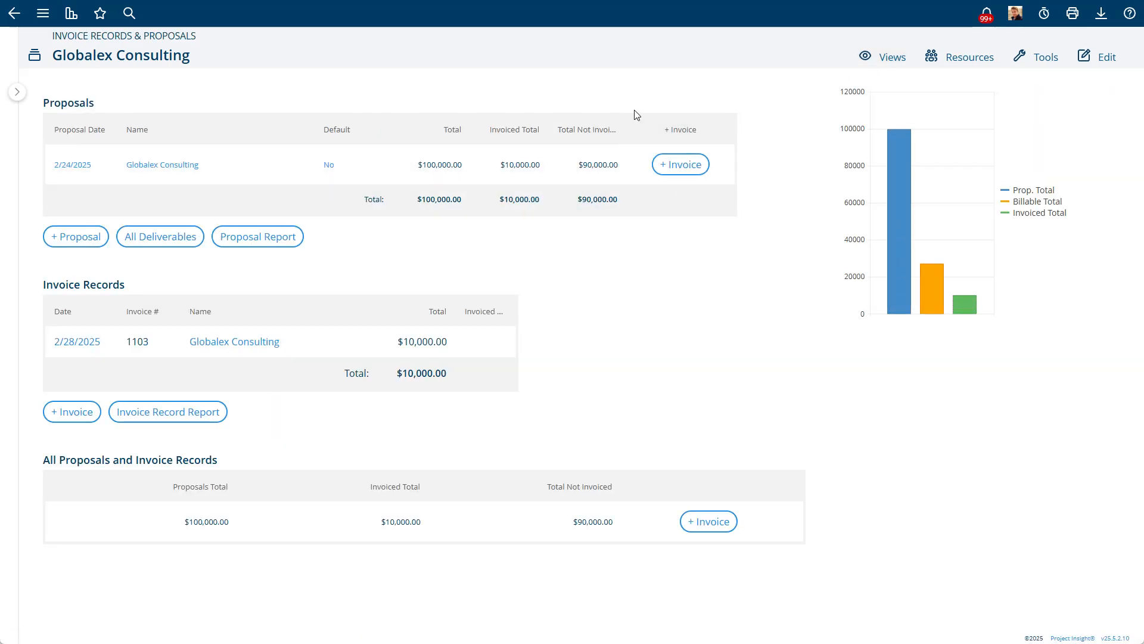
click(68, 411)
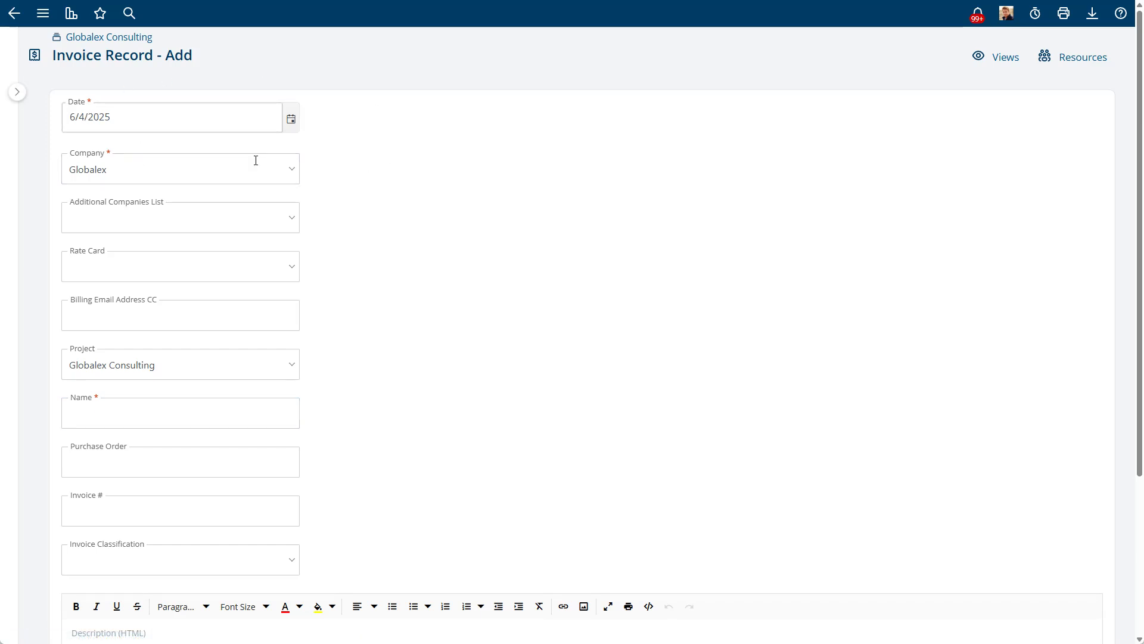
Name the invoice record "Ad Hoc Bill" and save it
scroll(119, 288, down, 1)
scroll(112, 287, up, 1)
scroll(110, 356, down, 1)
click(107, 361)
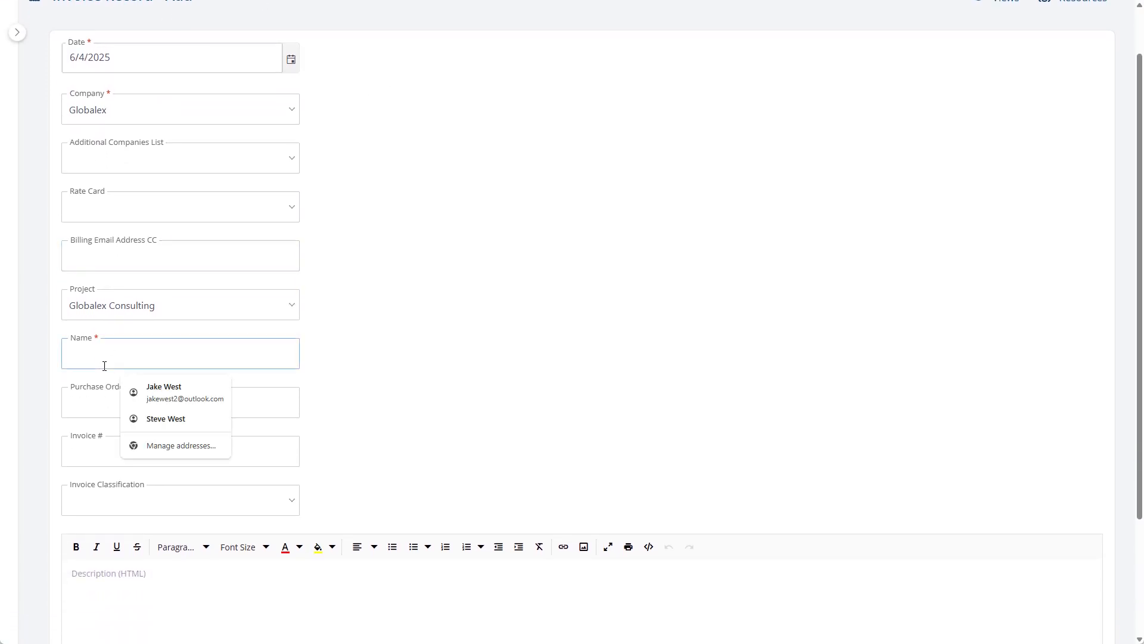
text(Ad Hoc Bill)
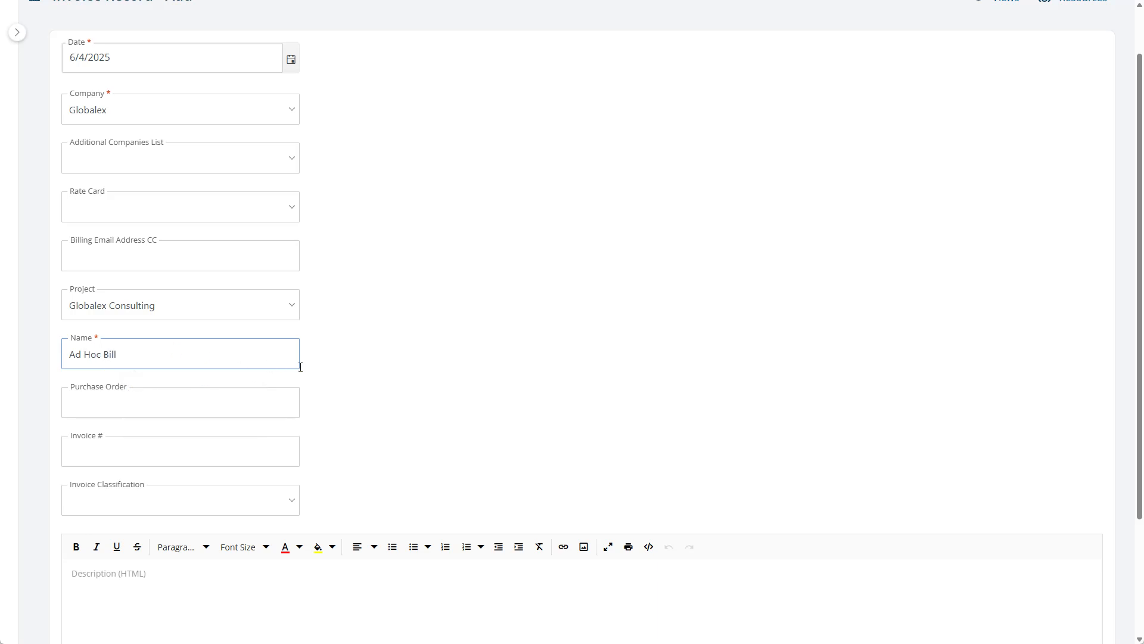
scroll(301, 367, down, 3)
click(72, 605)
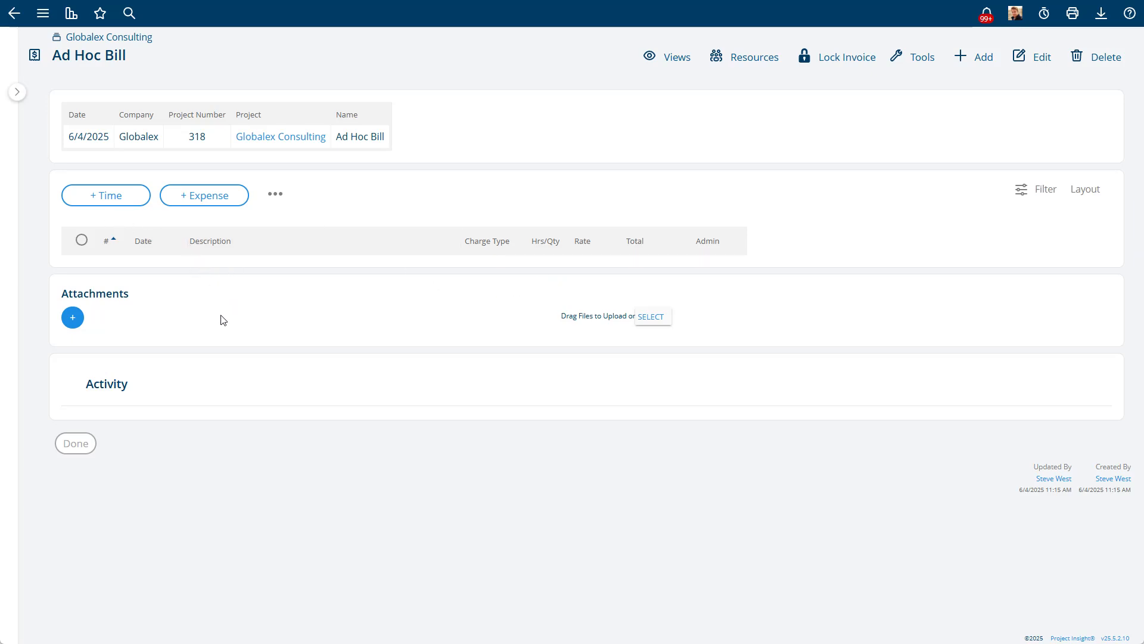
Start a time line item on the Ad Hoc Bill invoice and search for time entries across all dates
click(109, 202)
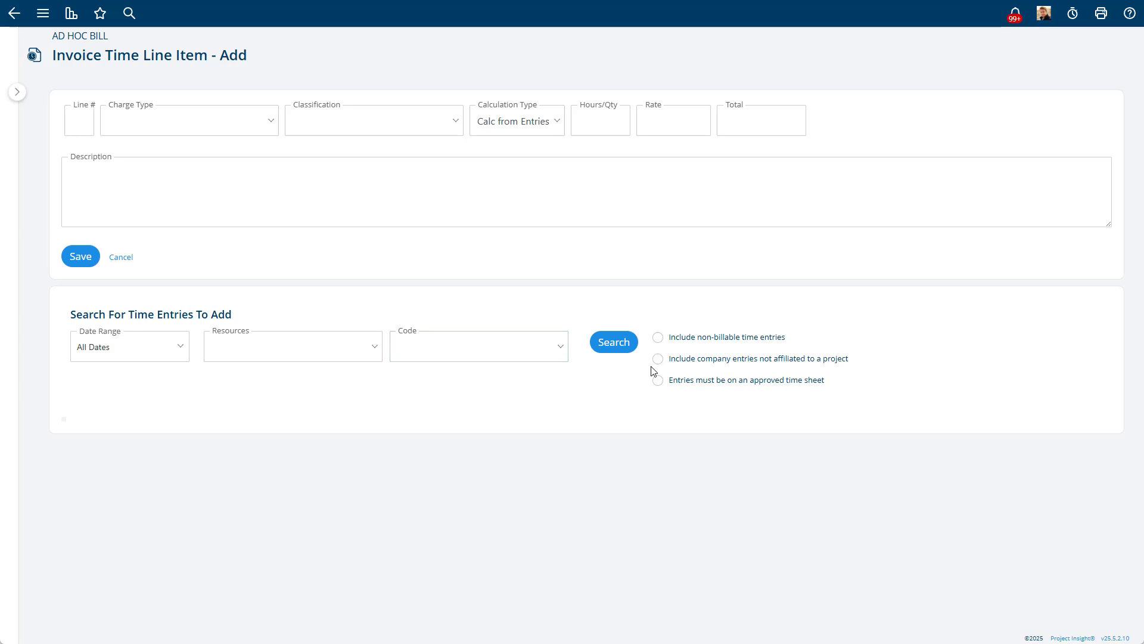
click(309, 339)
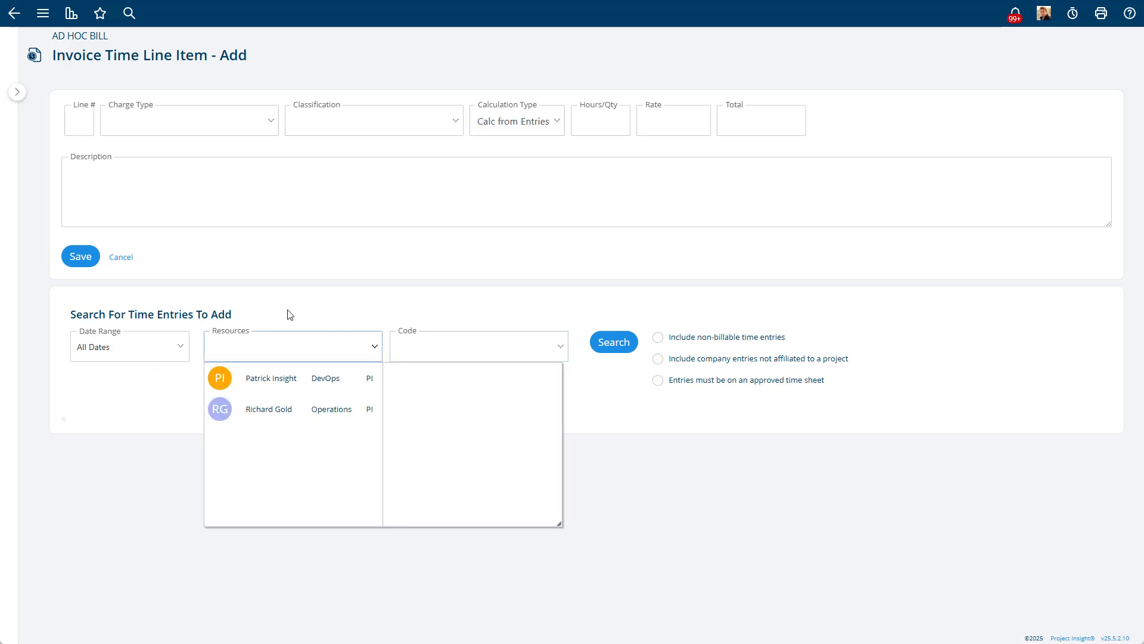
click(292, 326)
click(134, 352)
click(134, 352)
click(616, 348)
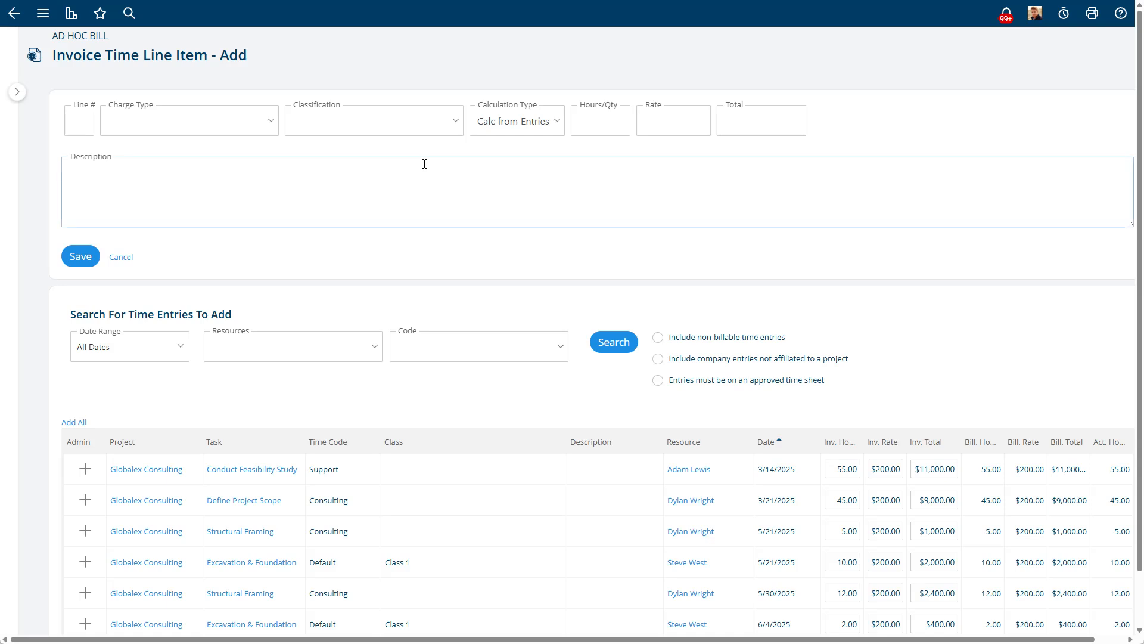
Set the time line item's charge type to Development, line number to 1 and description to "Development Billing"
click(128, 120)
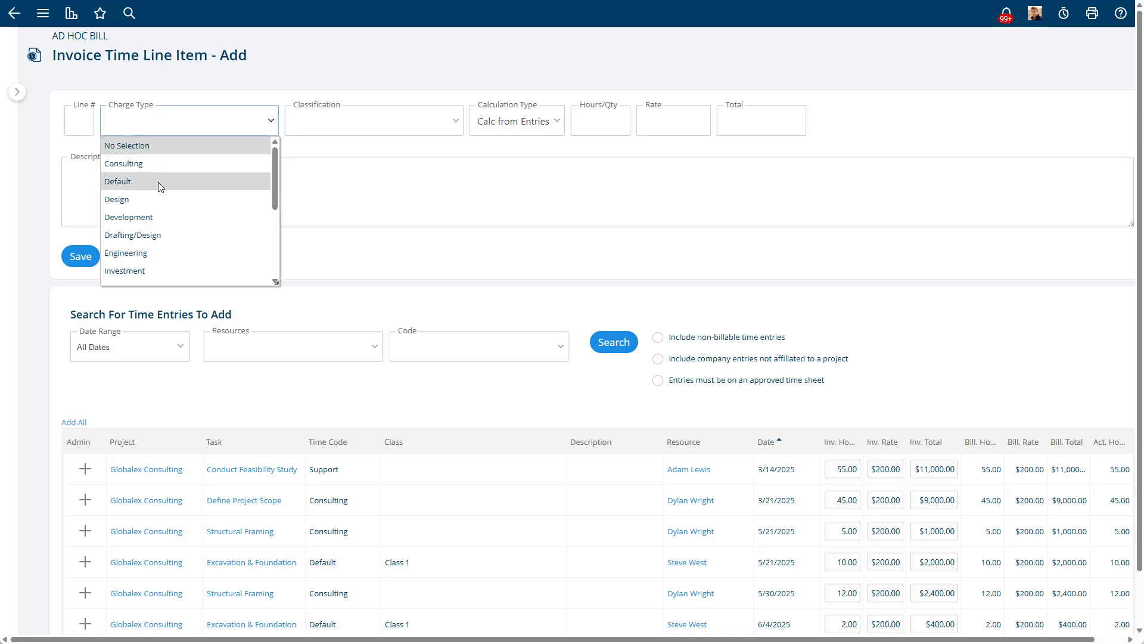
click(172, 218)
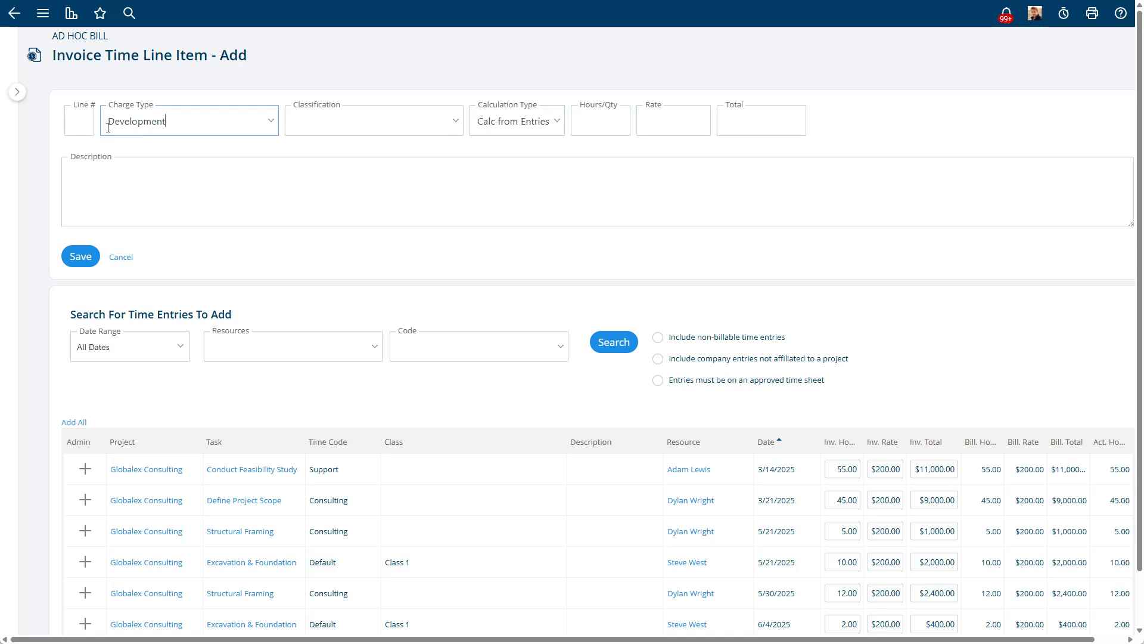
click(79, 121)
text(1)
click(306, 184)
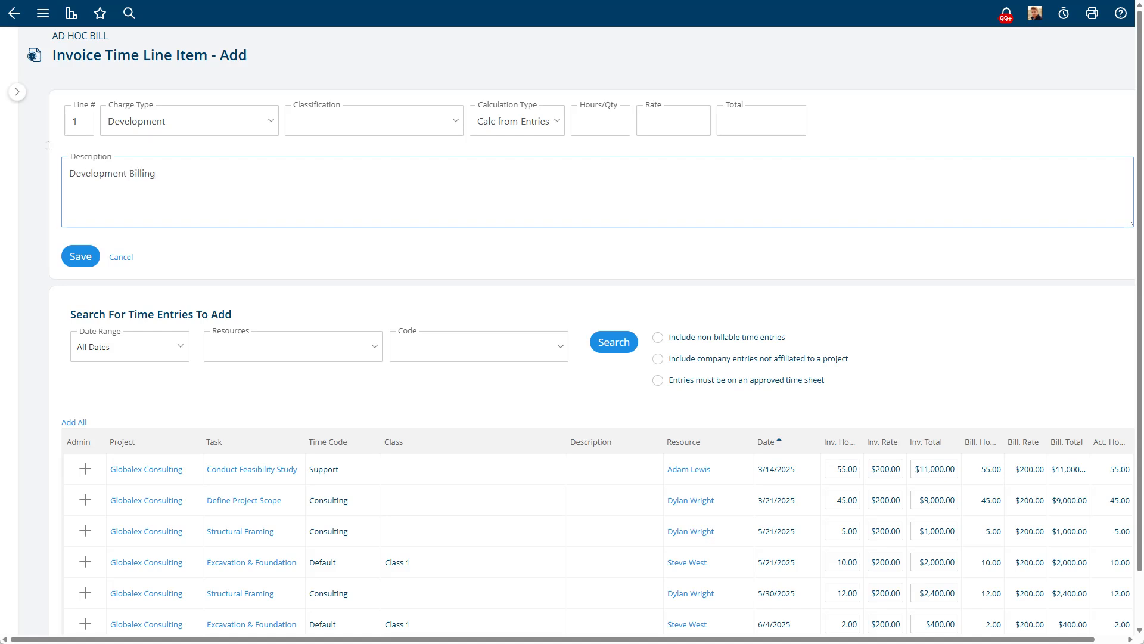
Add the Conduct Feasibility Study, Define Project Scope and 5/21/2025 Structural Framing time entries to the line item
scroll(369, 131, down, 1)
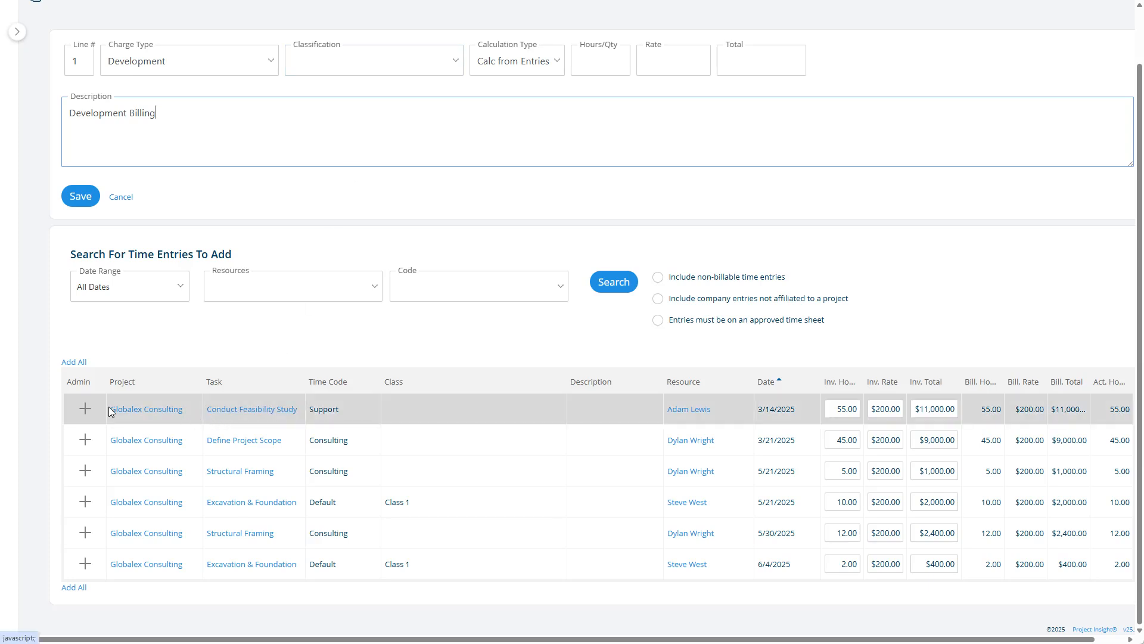
click(87, 410)
click(86, 480)
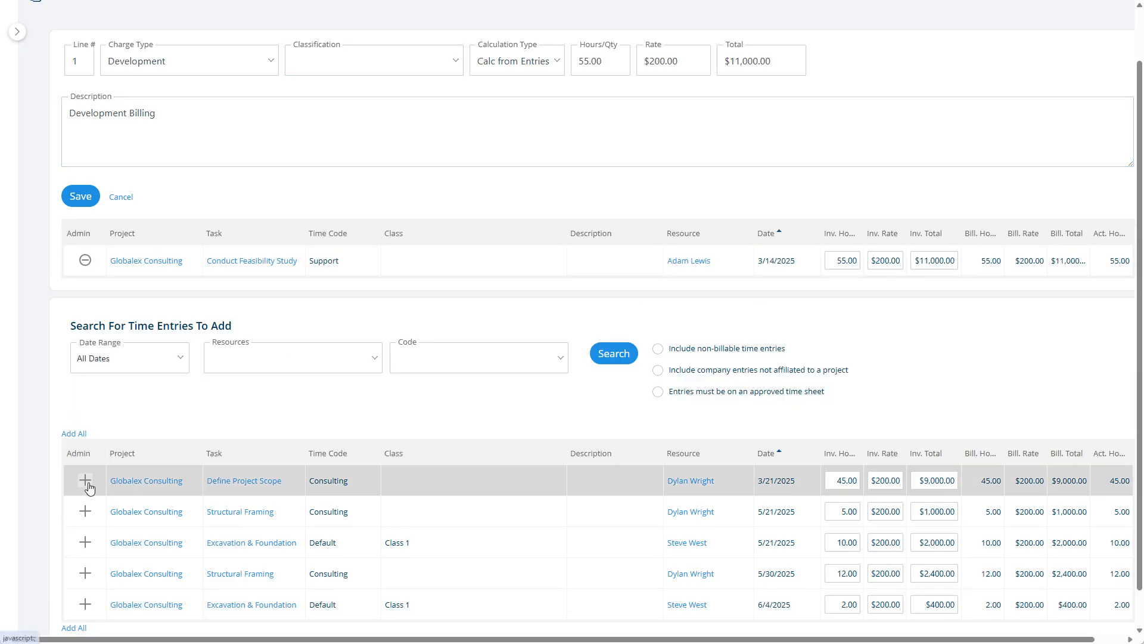
click(85, 512)
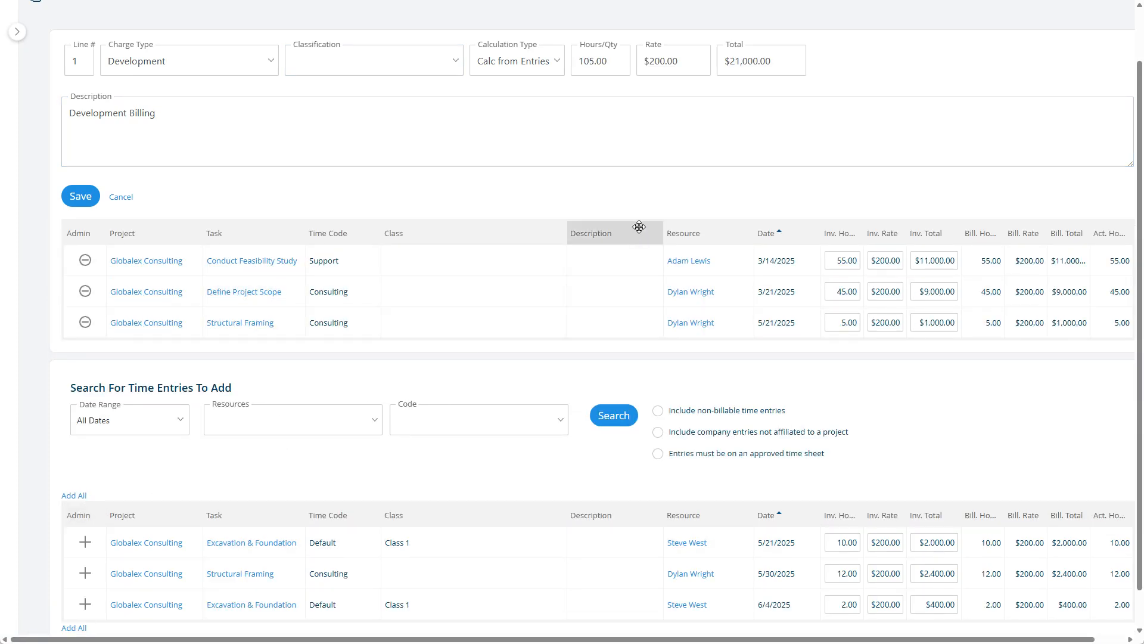
Set the line item's calculation type to Fixed Total with a total of $23,000
scroll(446, 188, up, 1)
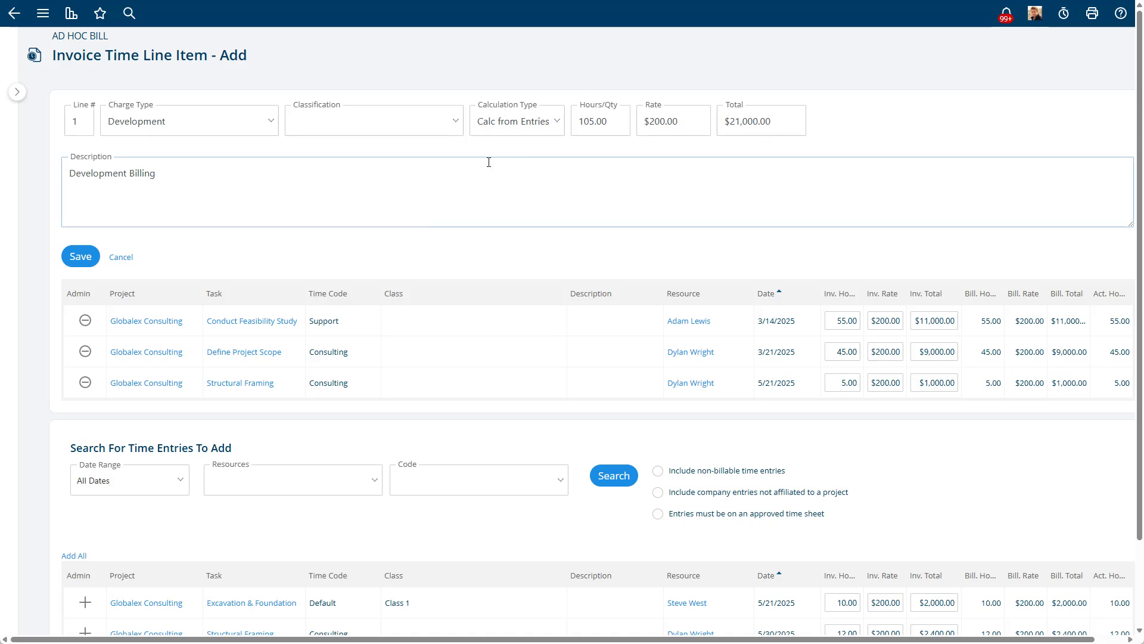
click(532, 125)
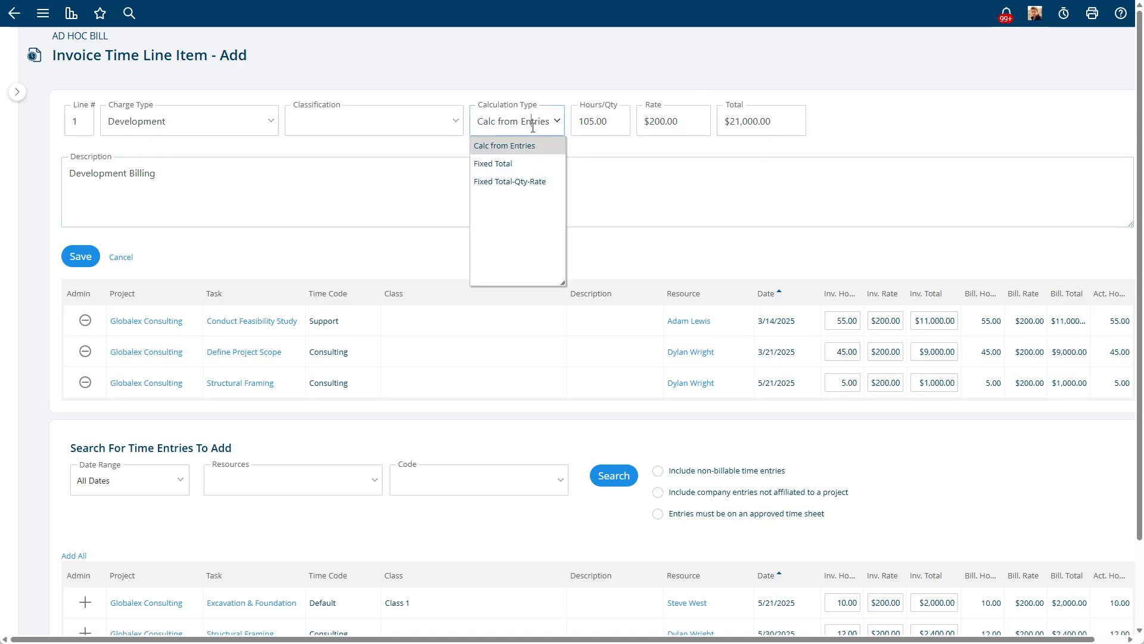
click(504, 172)
drag(756, 120, 700, 121)
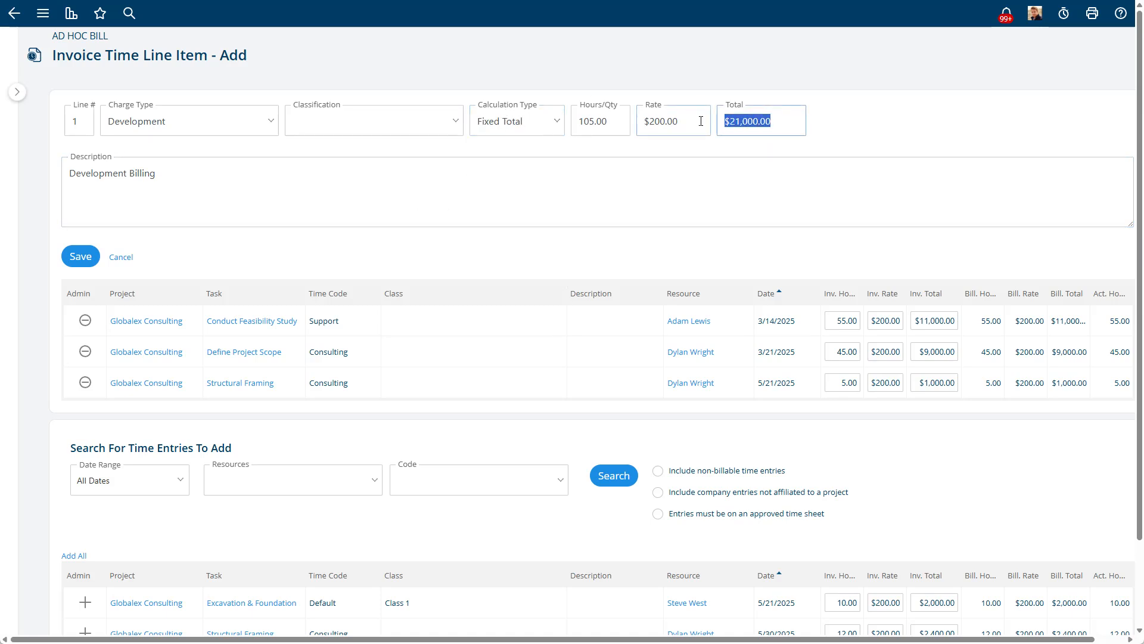
text(23,000)
click(766, 149)
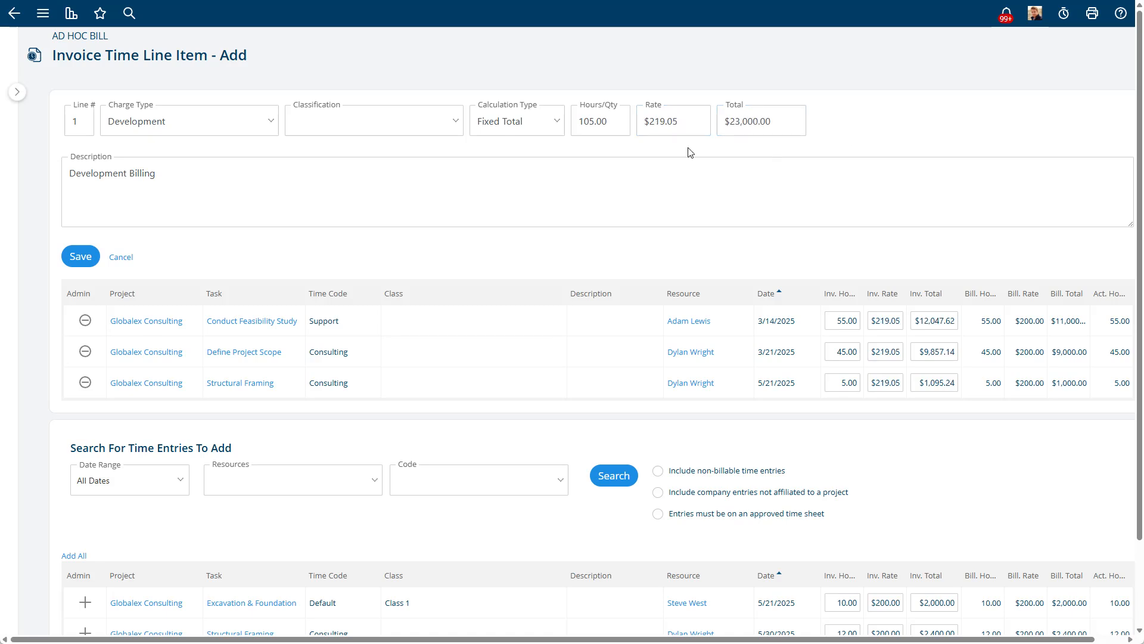
Set the line item's calculation type to Fixed Total-Qty-Rate with 200 hours at a rate of $150
click(524, 121)
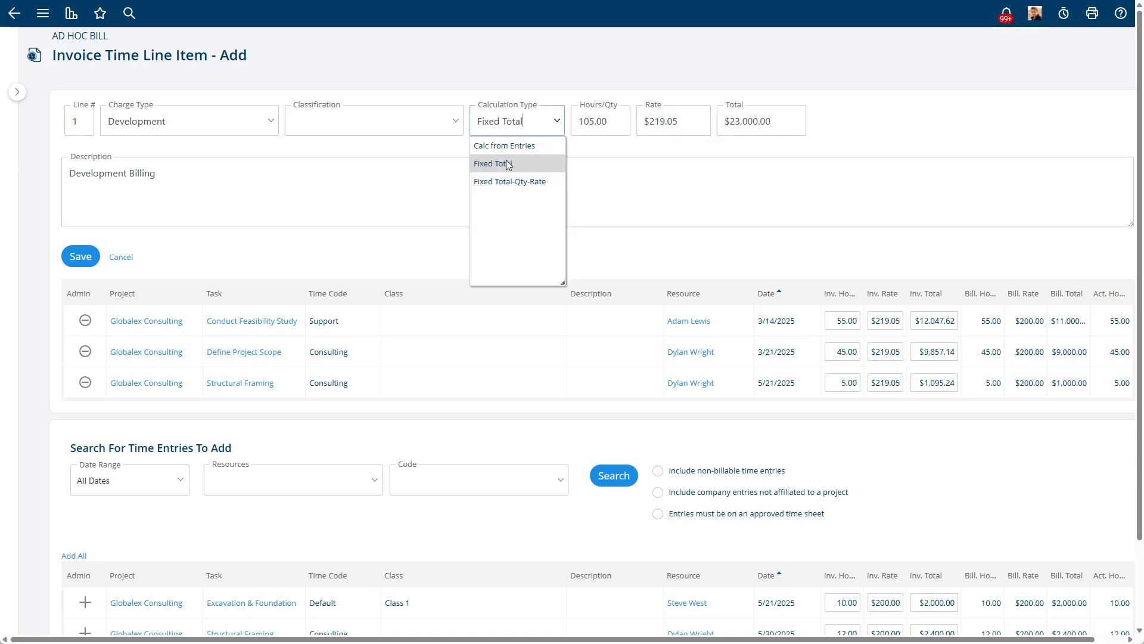
click(514, 150)
click(506, 121)
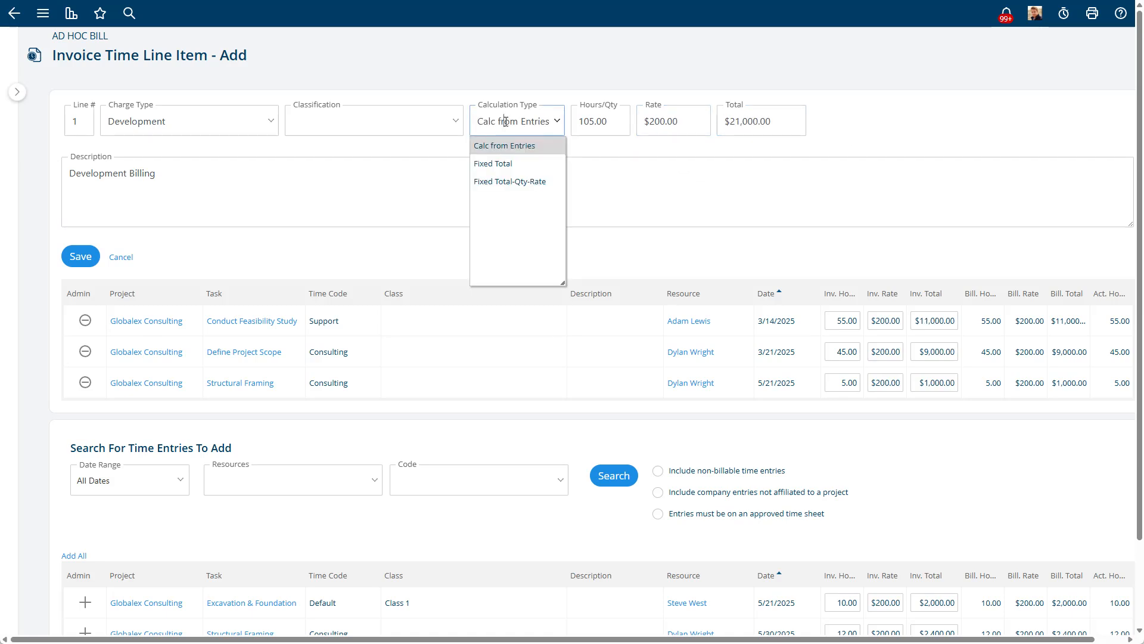
click(499, 182)
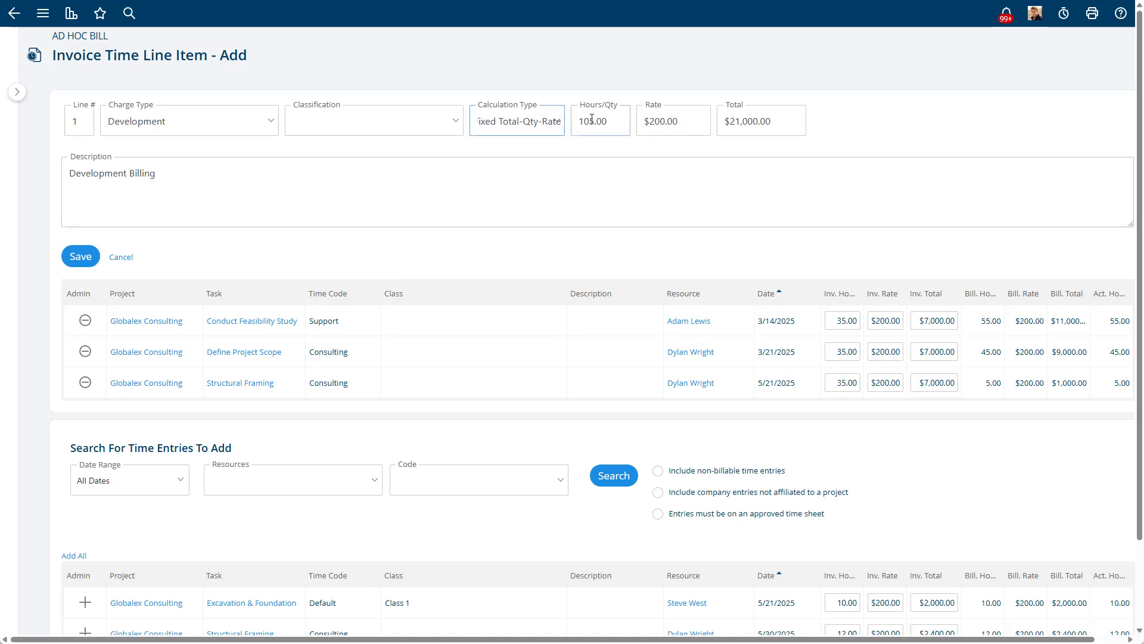
drag(608, 122, 575, 126)
text(200)
click(848, 142)
drag(678, 123, 645, 131)
text(150)
click(891, 176)
scroll(899, 463, down, 2)
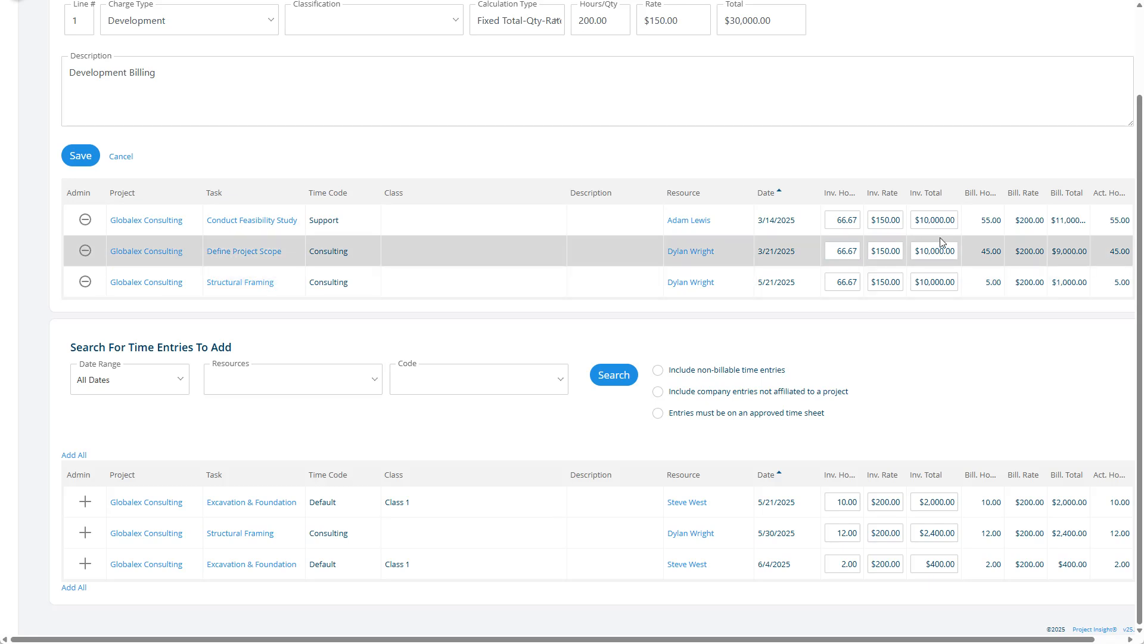
scroll(796, 262, up, 2)
Return the line item's calculation type to Calc from Entries and save the time line item
click(548, 127)
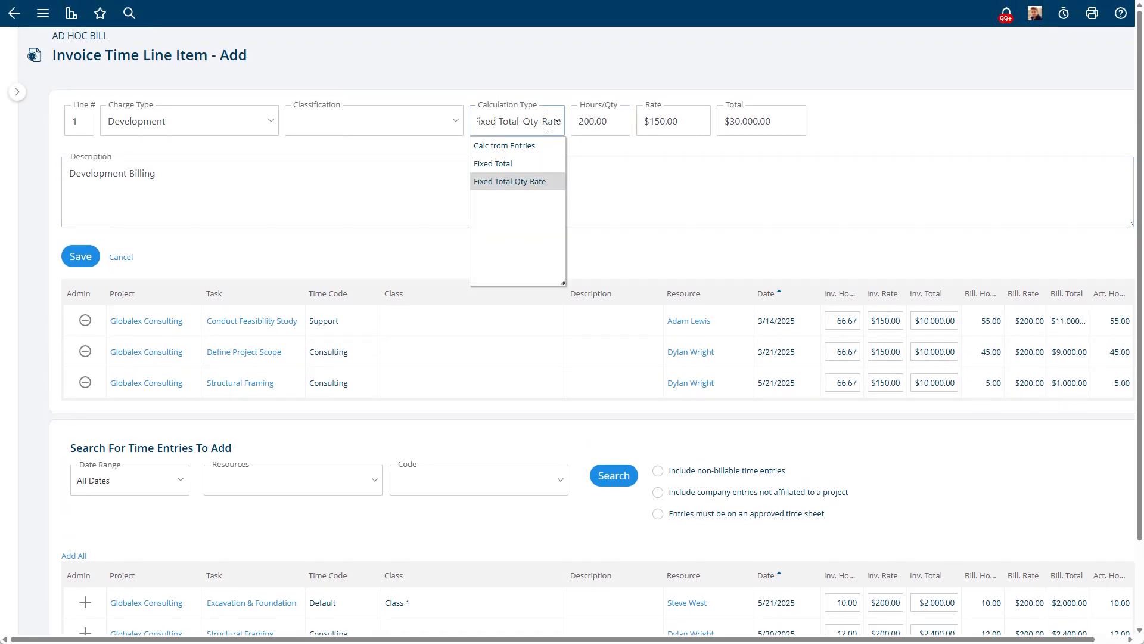
click(504, 152)
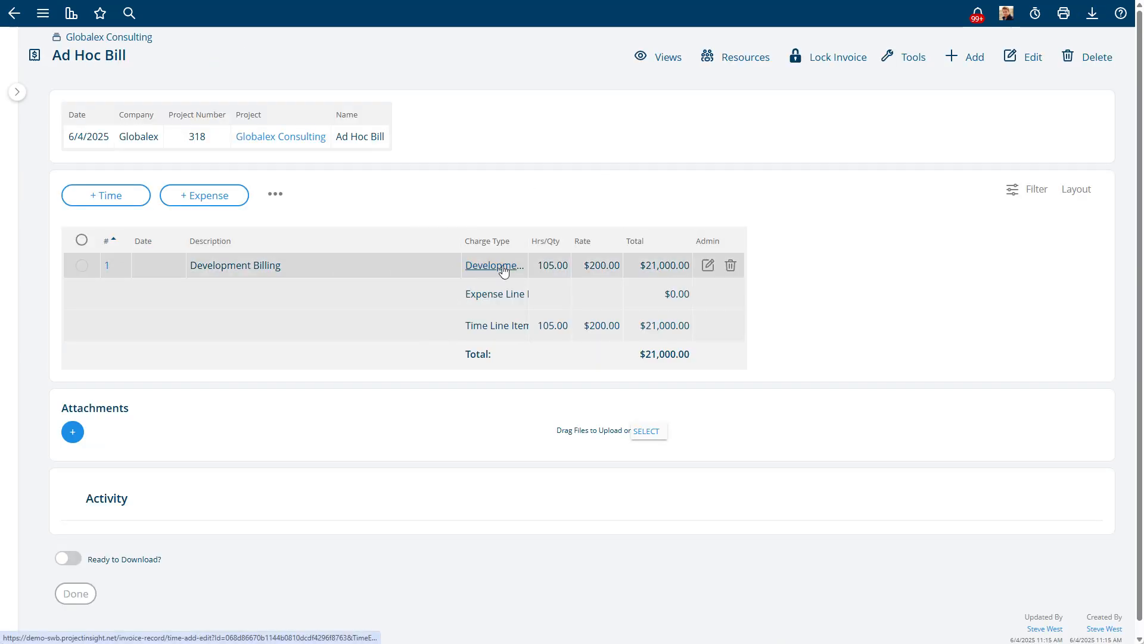
Open the Development Billing line item for editing, search for further time entries to review, and cancel without saving
click(709, 268)
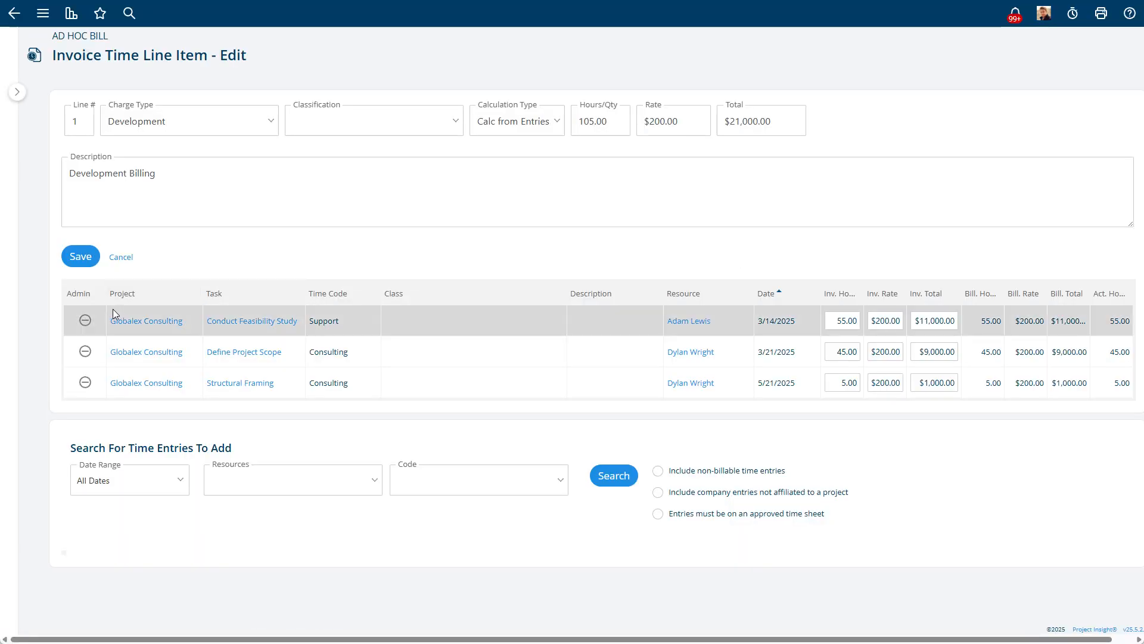
click(614, 474)
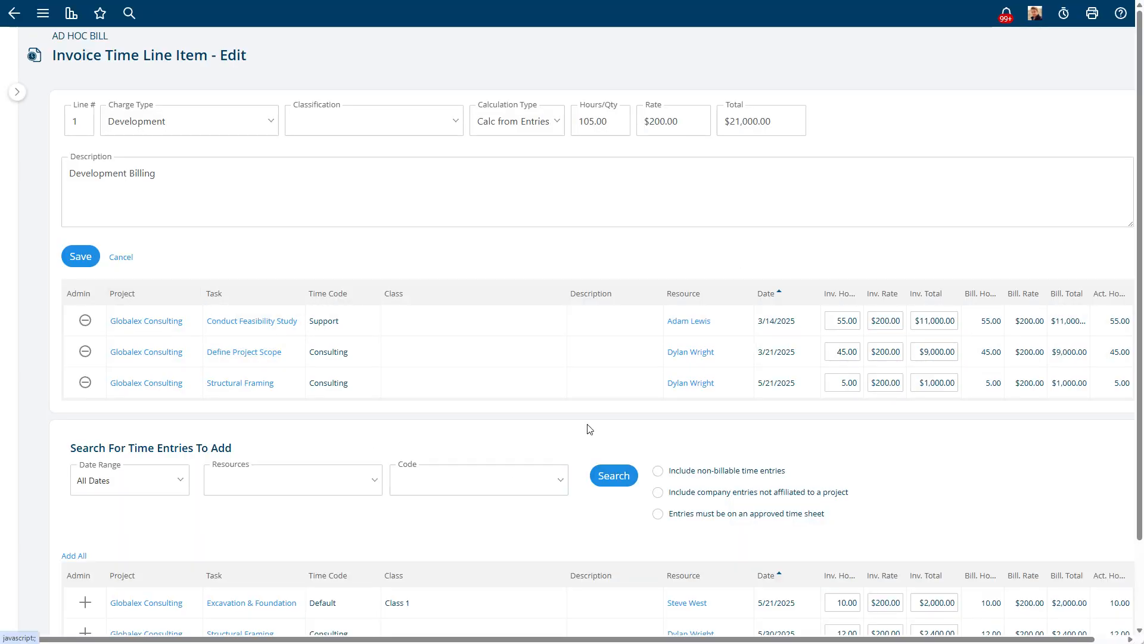
scroll(596, 358, down, 2)
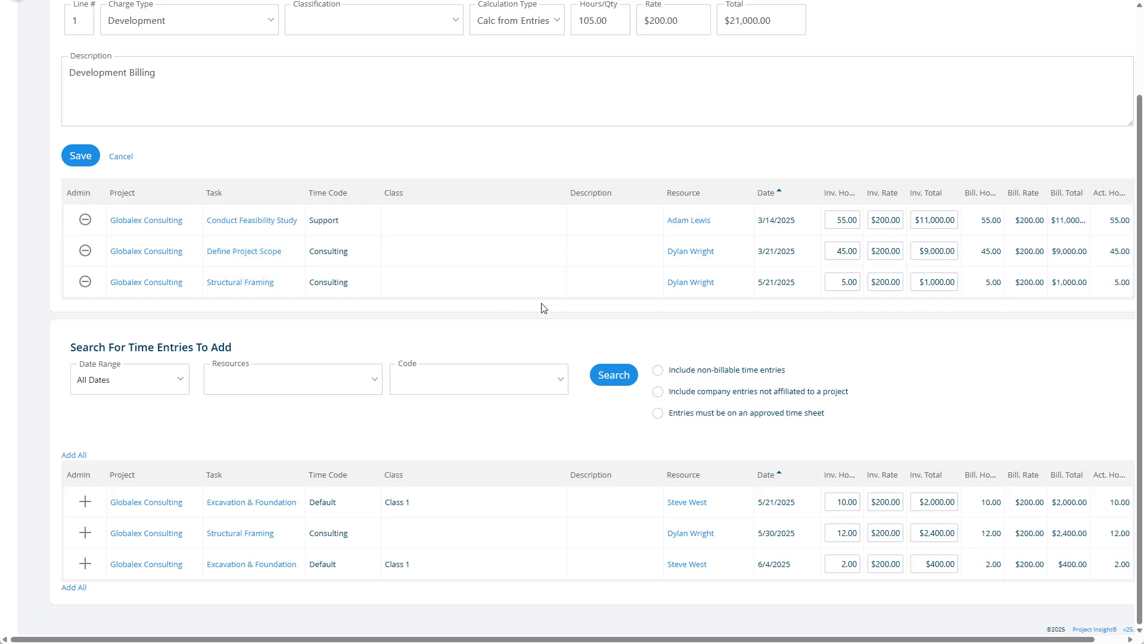
scroll(497, 248, up, 2)
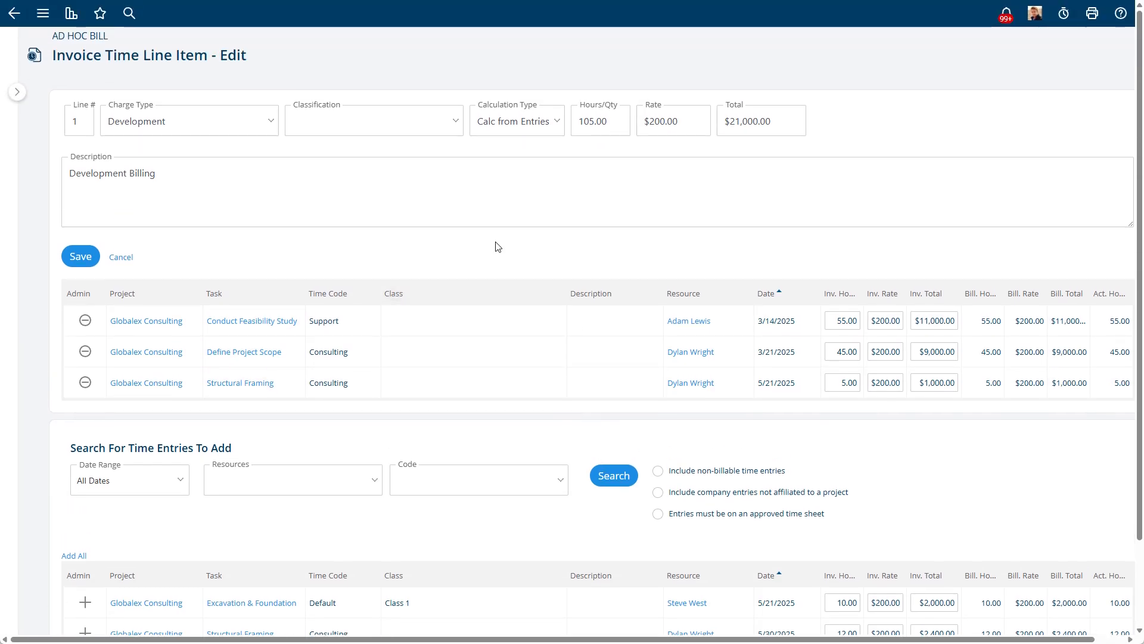
click(121, 258)
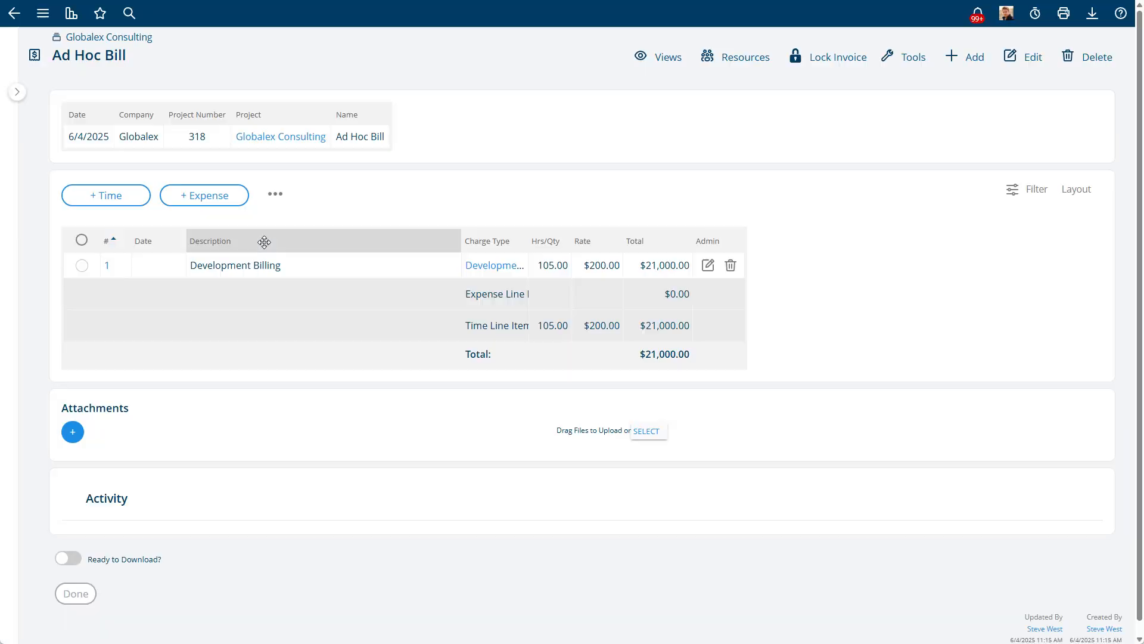
Start an expense line item with line number 1 and charge type Travel, and search for expense entries across all dates
click(205, 196)
click(83, 139)
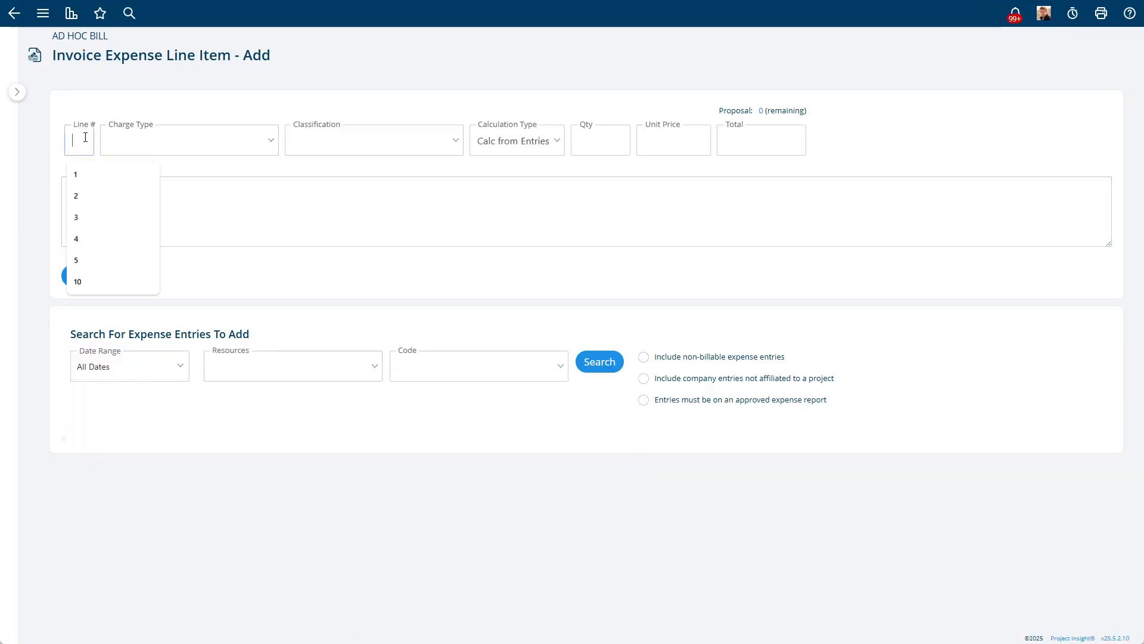
text(1)
key(Tab)
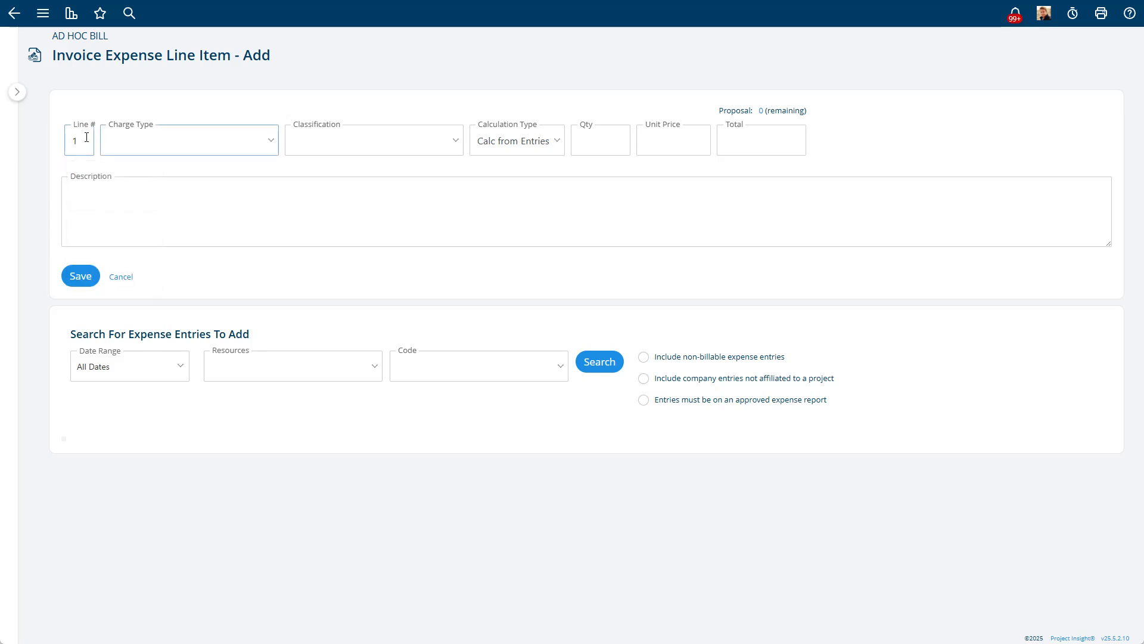
text(ZZ)
key(BackSpace)
text(Tr)
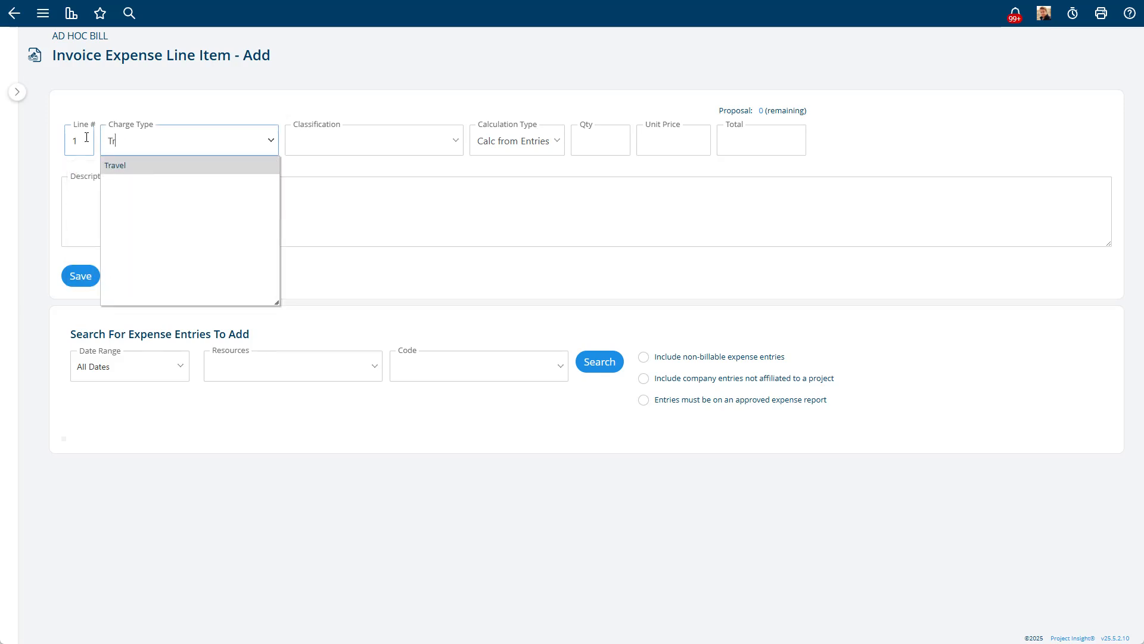
click(129, 165)
click(360, 136)
click(538, 103)
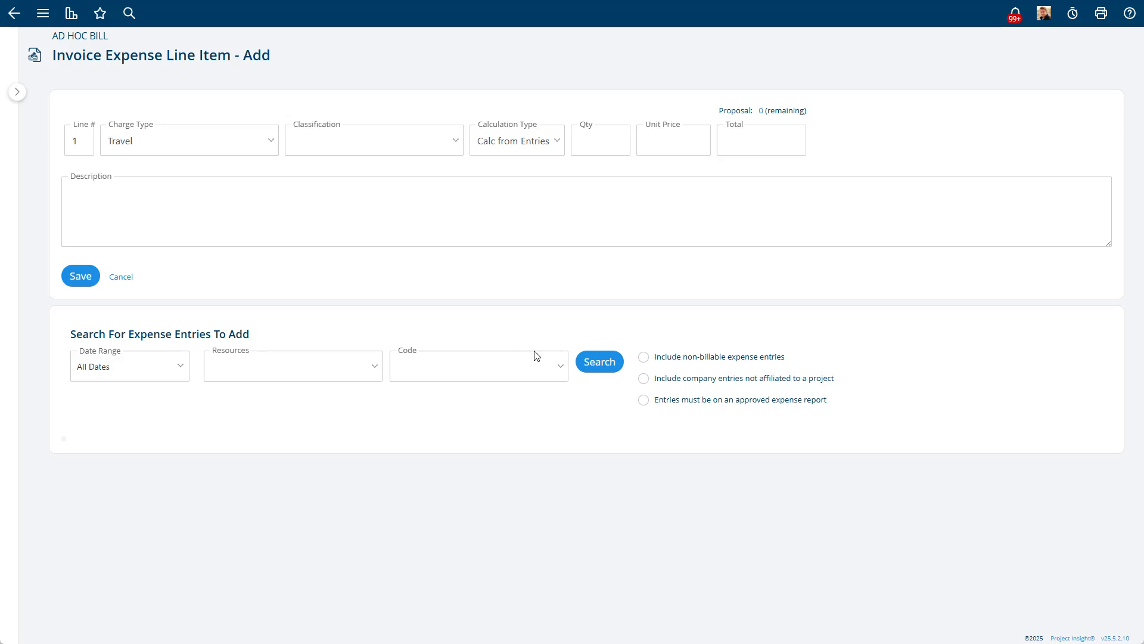
click(593, 362)
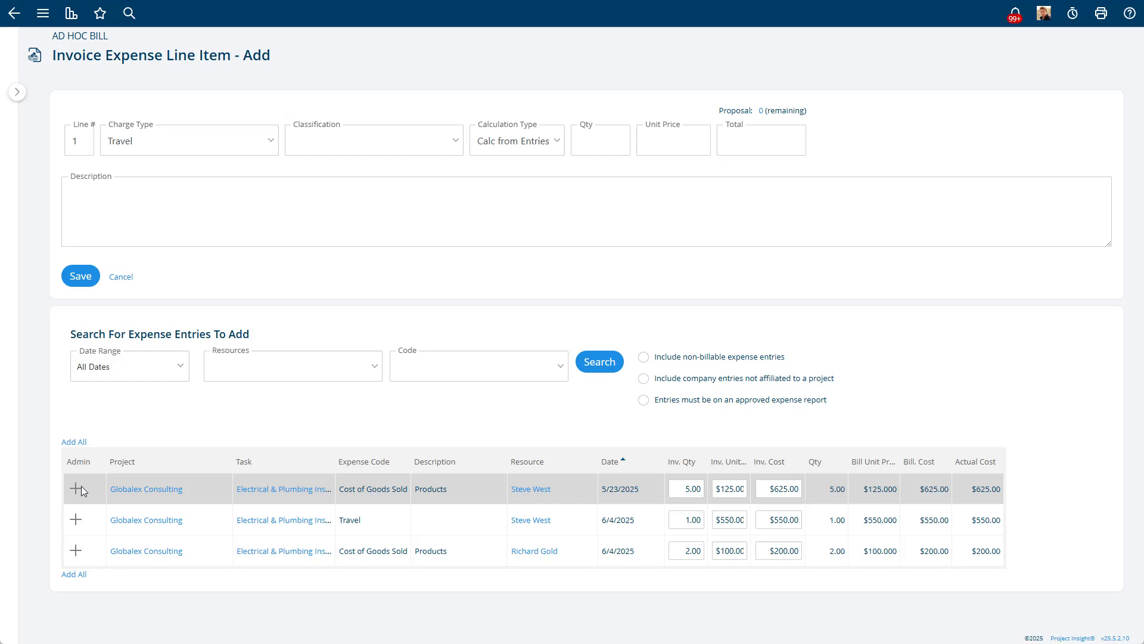
Add the 6/4/2025 Travel expense entry to the line item, save it, and set its description to "Travel to Site"
click(75, 520)
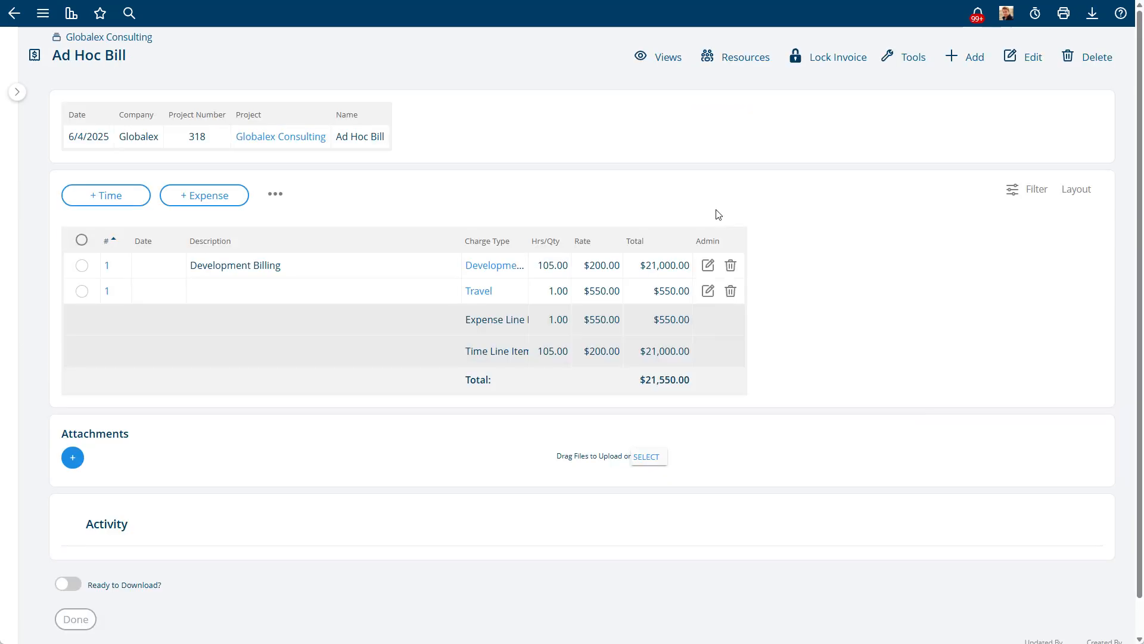
click(709, 292)
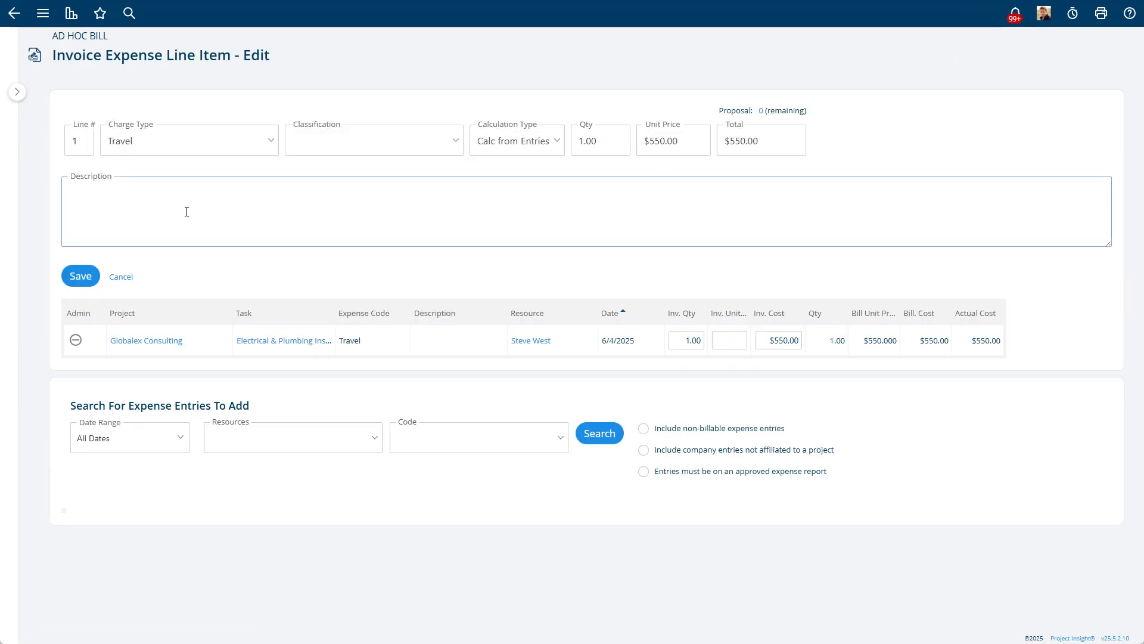
text(Travel to Suoit)
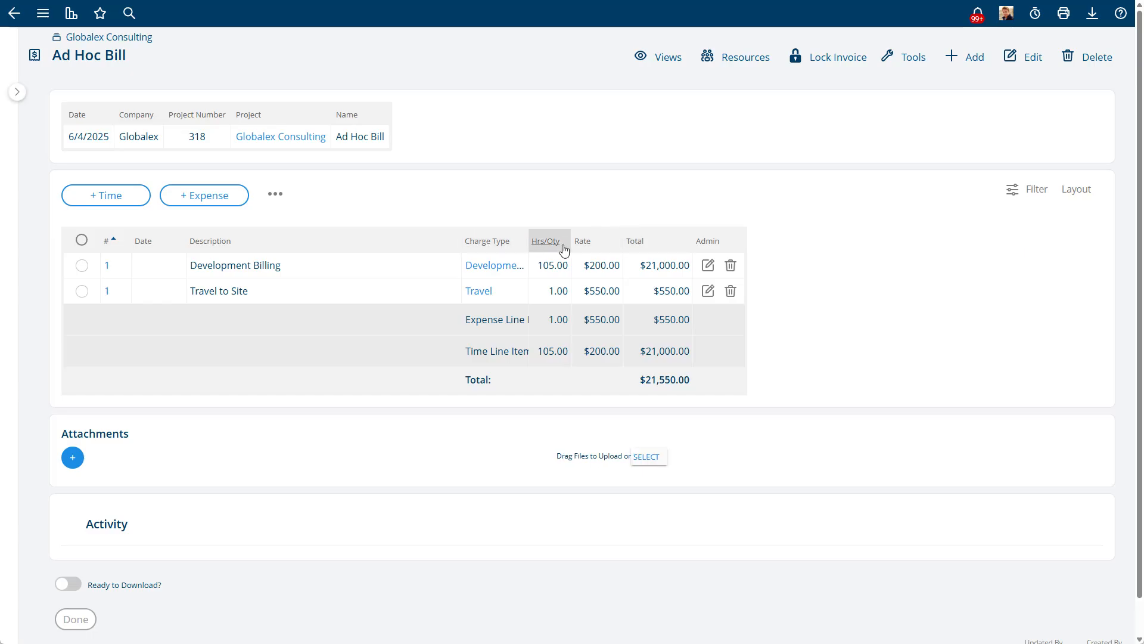
Start a bulk addition of time line items for all dates, checking the available Resources and Time Codes filters
click(282, 199)
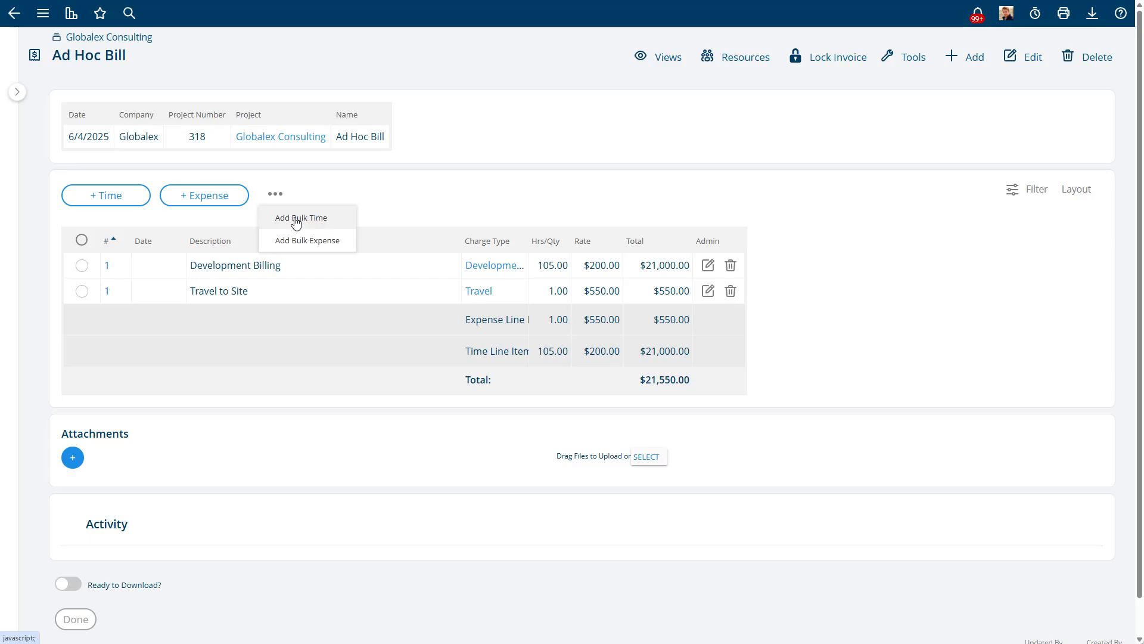
click(281, 218)
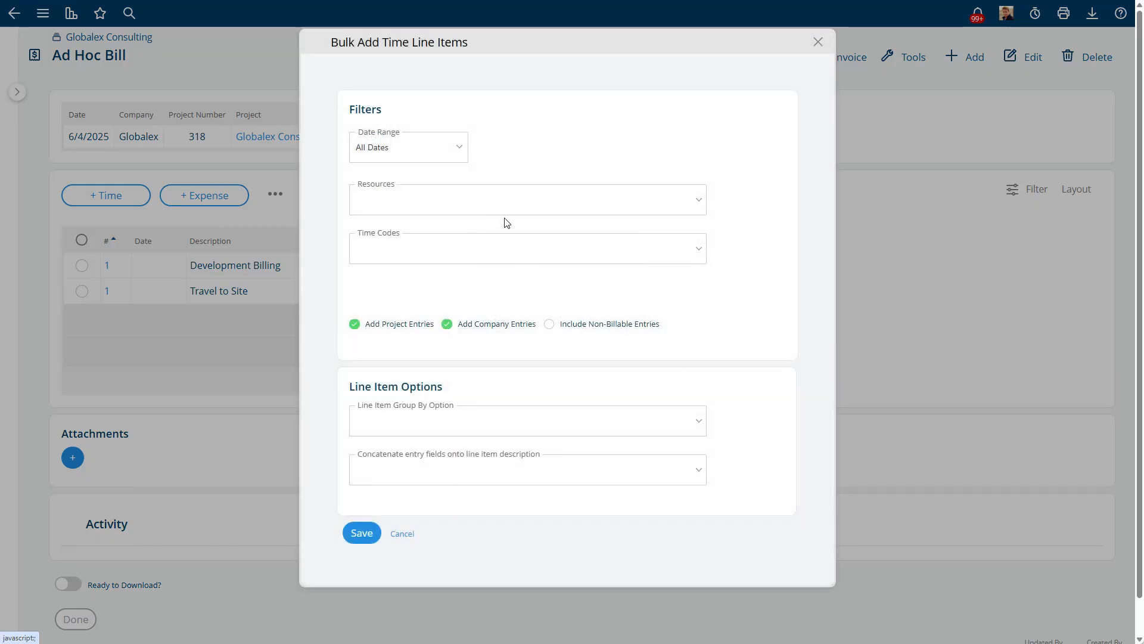
click(384, 198)
click(542, 173)
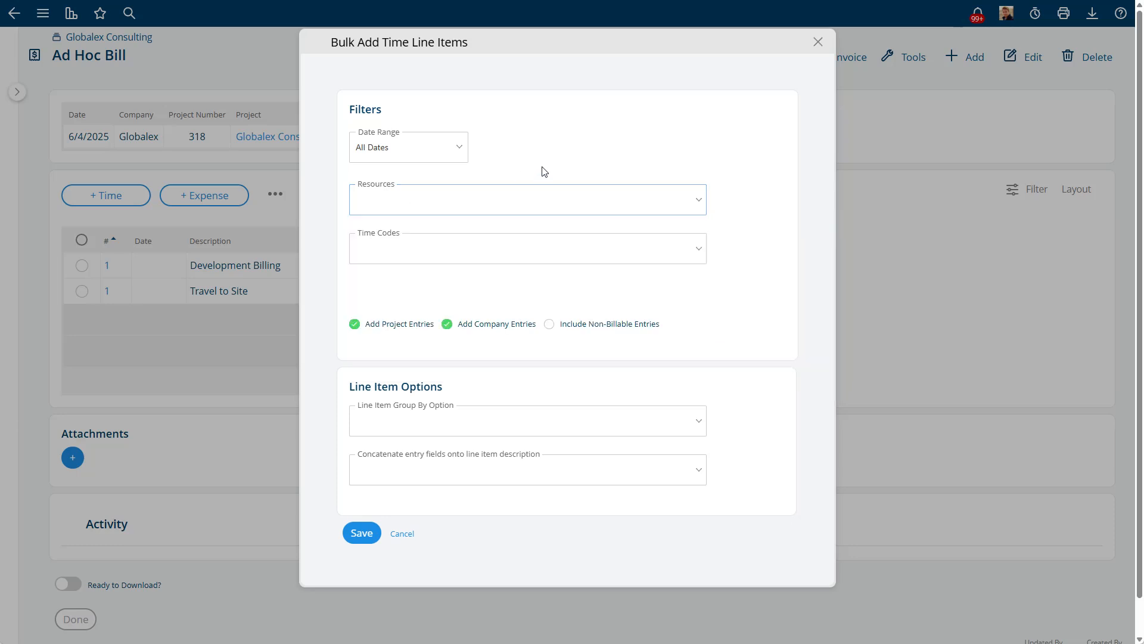
click(362, 249)
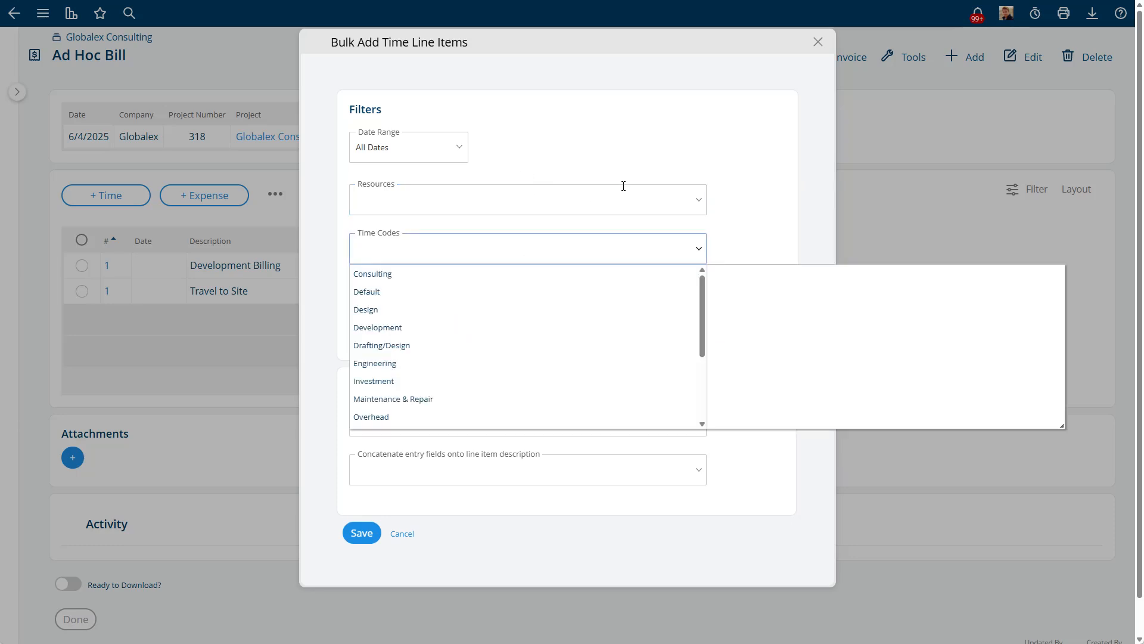
click(650, 171)
Try the bulk line item grouping options One Line Item Per Entry, One Line Item Per Resource and One Line Item Per Resource Type
click(411, 429)
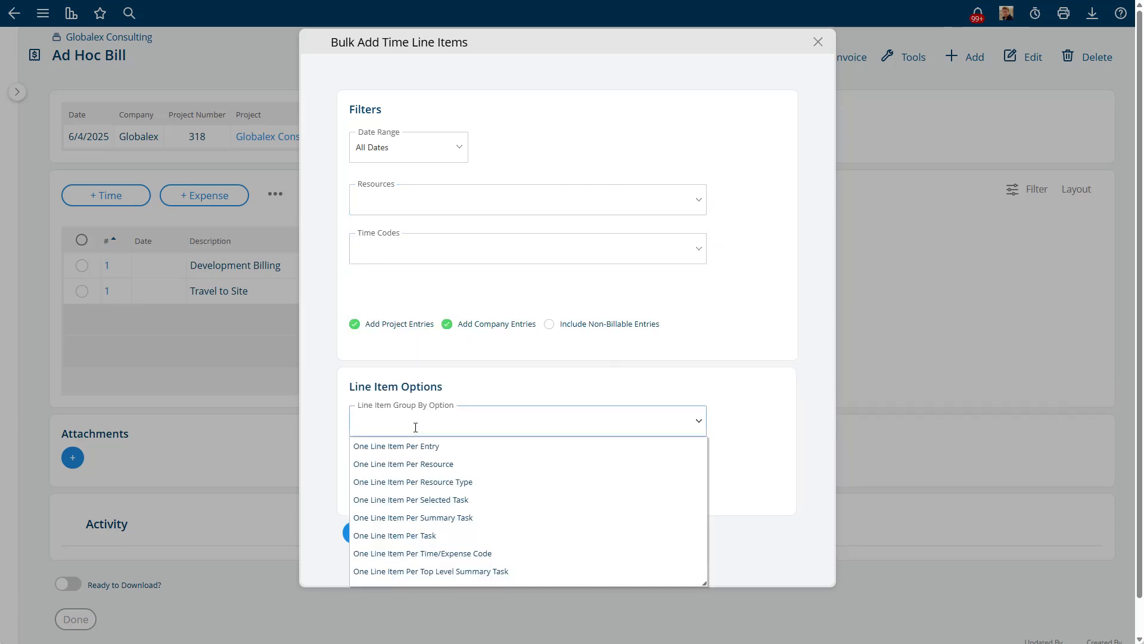
click(403, 447)
click(402, 422)
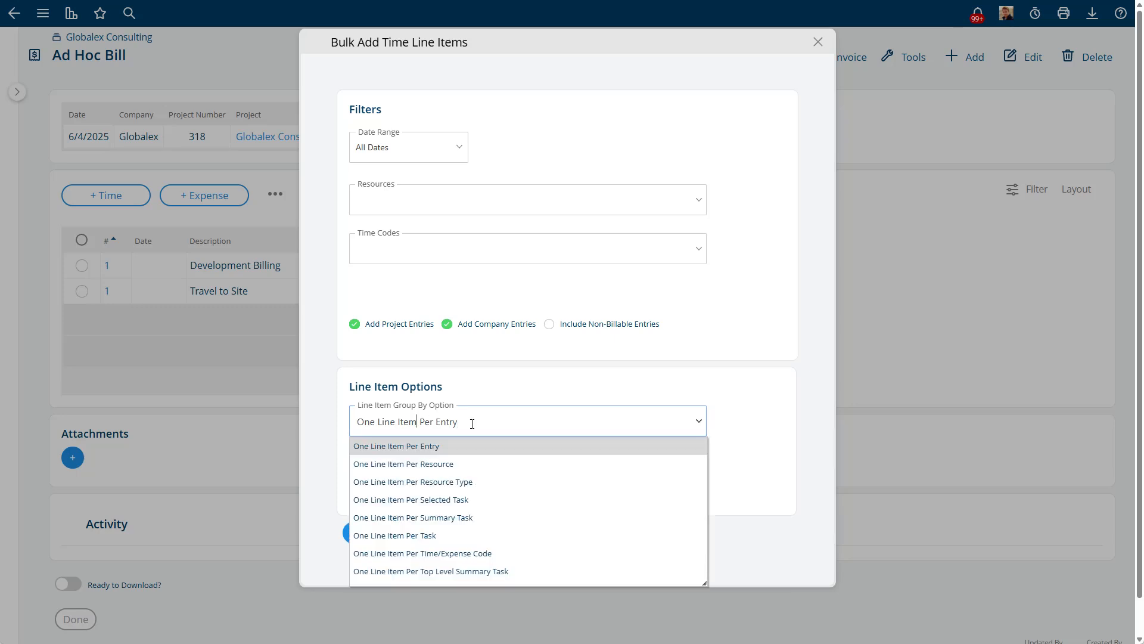
click(449, 464)
click(493, 424)
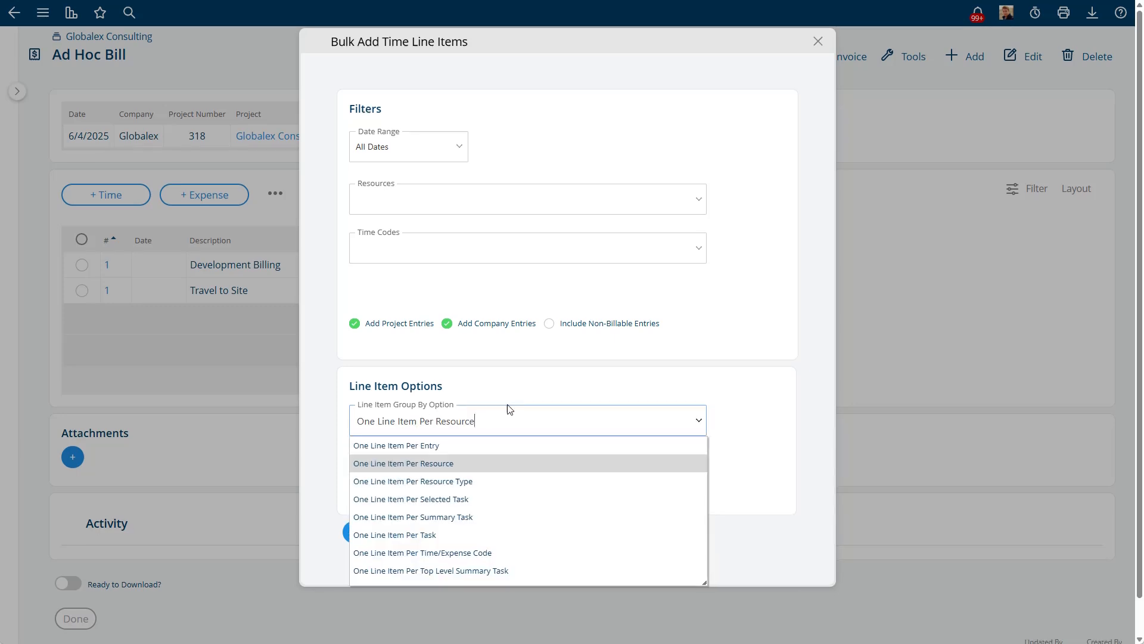
scroll(513, 403, down, 1)
click(427, 444)
drag(498, 383, 363, 389)
click(465, 320)
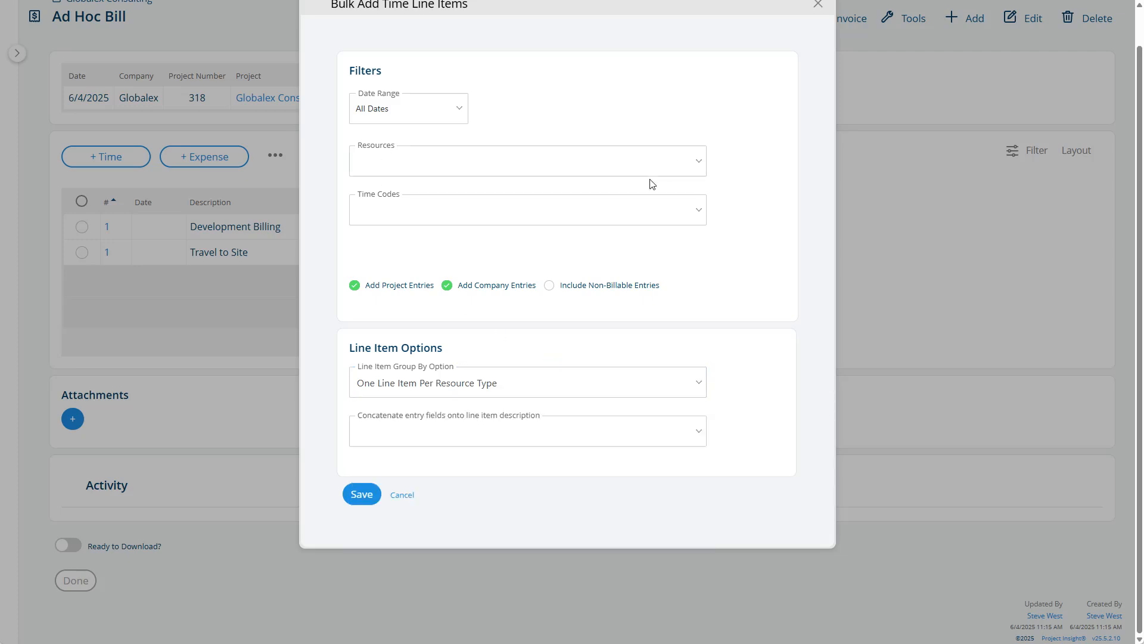
scroll(631, 180, up, 1)
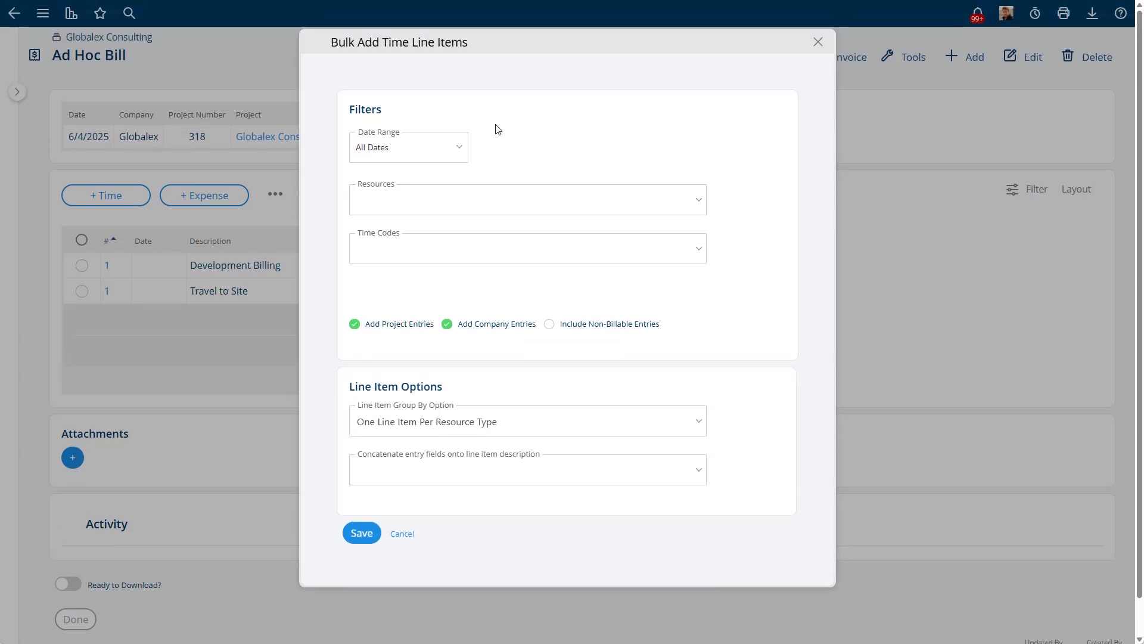
Bulk add the time entries grouped as One Line Item Per Resource, and undo that bulk addition
click(454, 433)
click(455, 459)
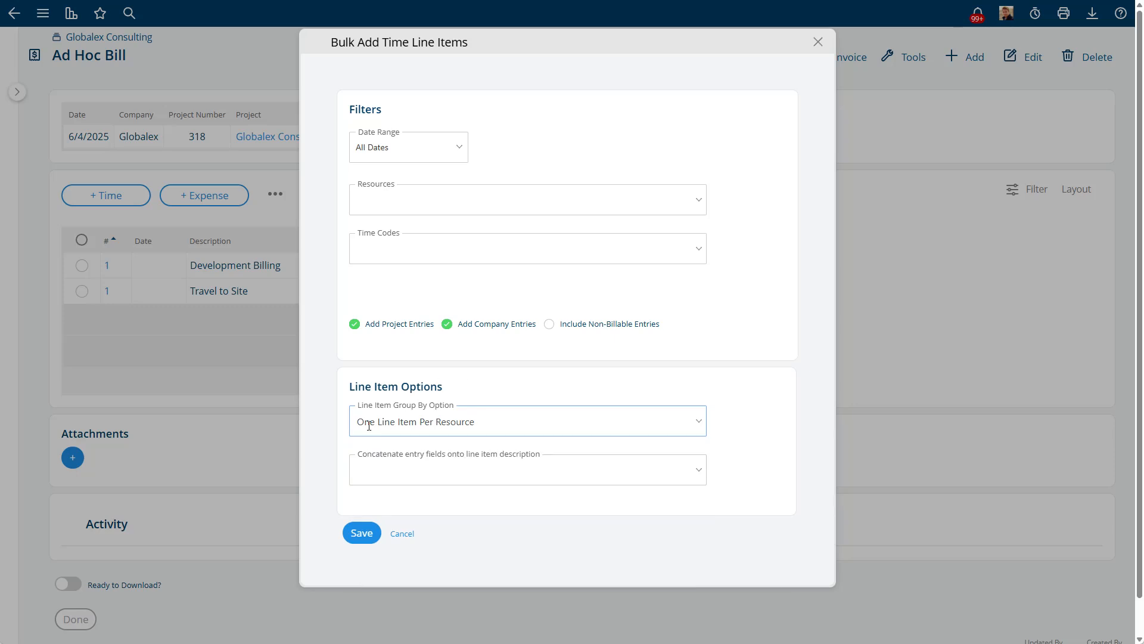
click(368, 533)
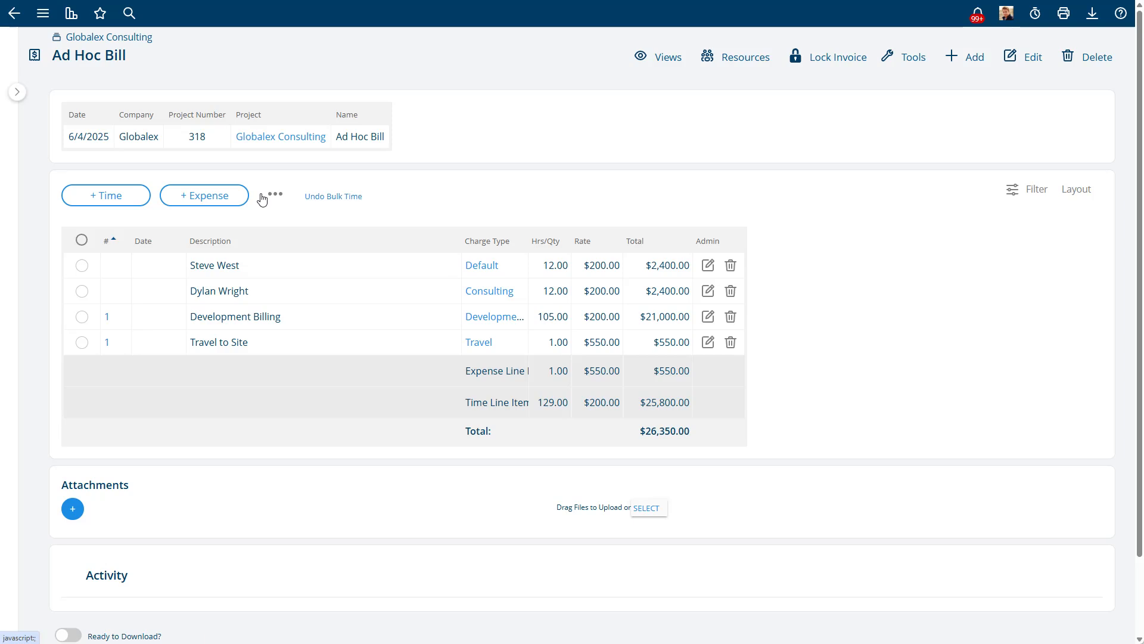
click(333, 197)
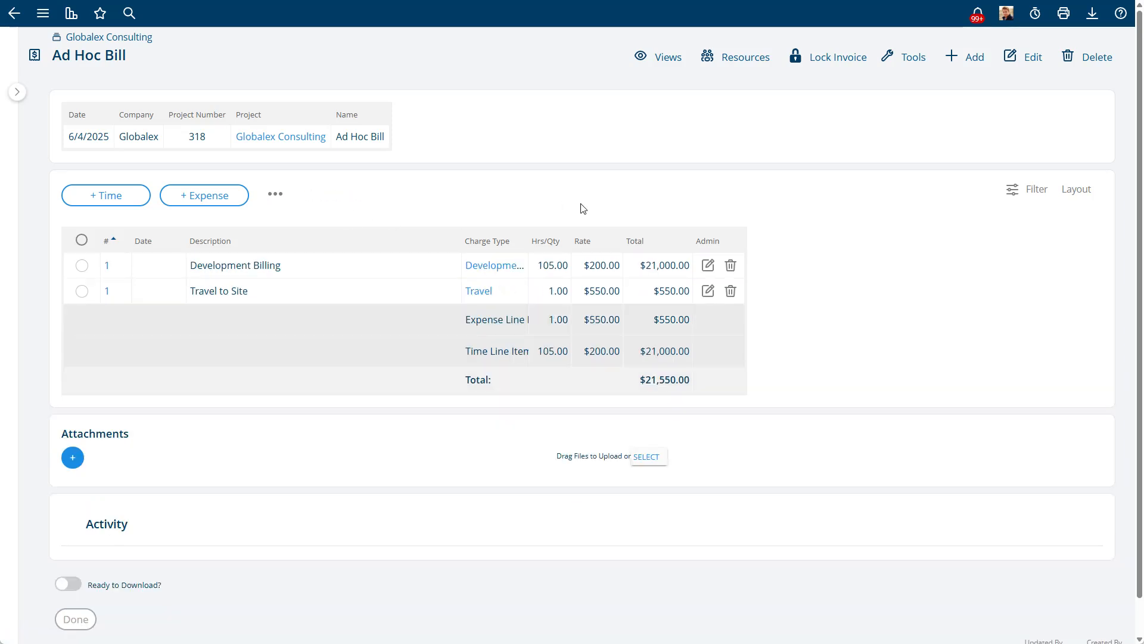
Bulk add the time line items again, keeping One Line Item Per Resource and concatenating the entries' Description field onto the line item description
click(274, 197)
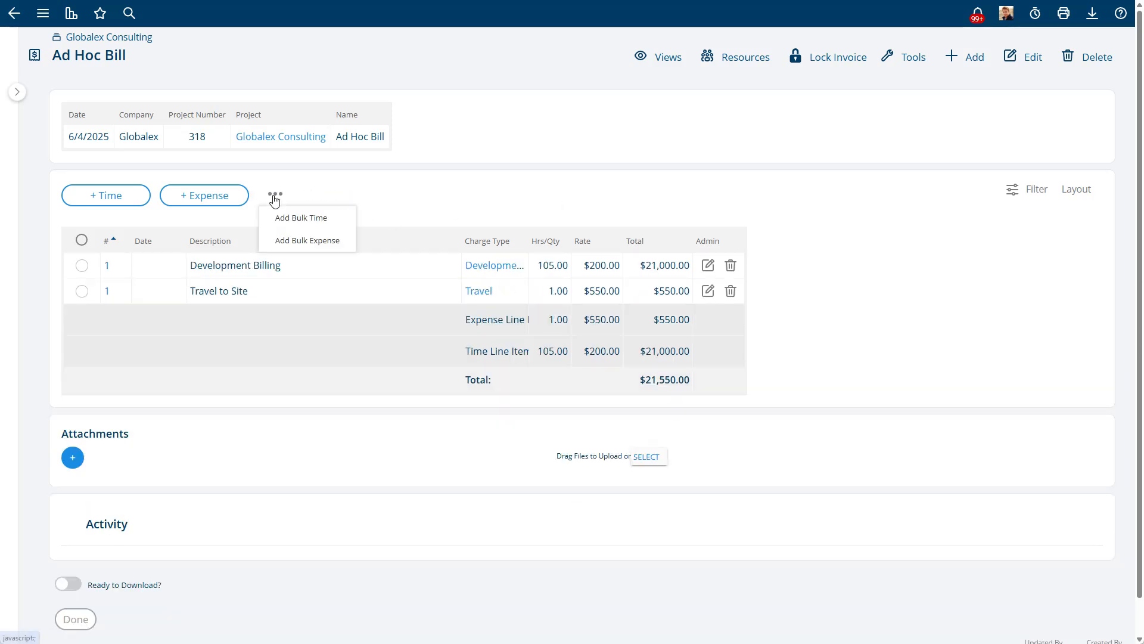
click(287, 222)
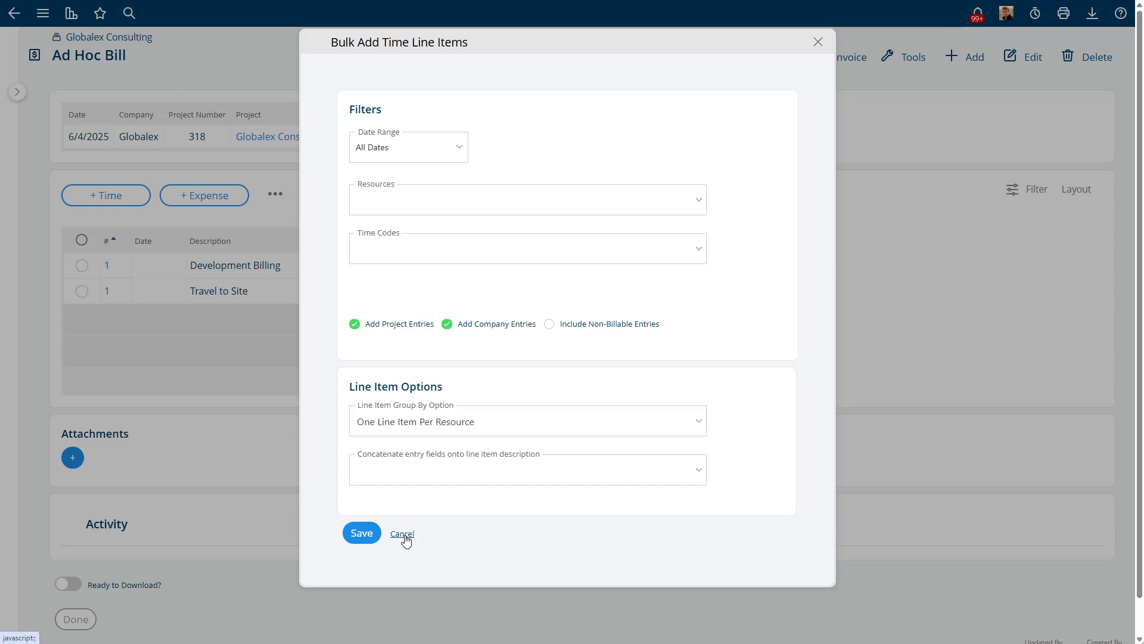
click(417, 469)
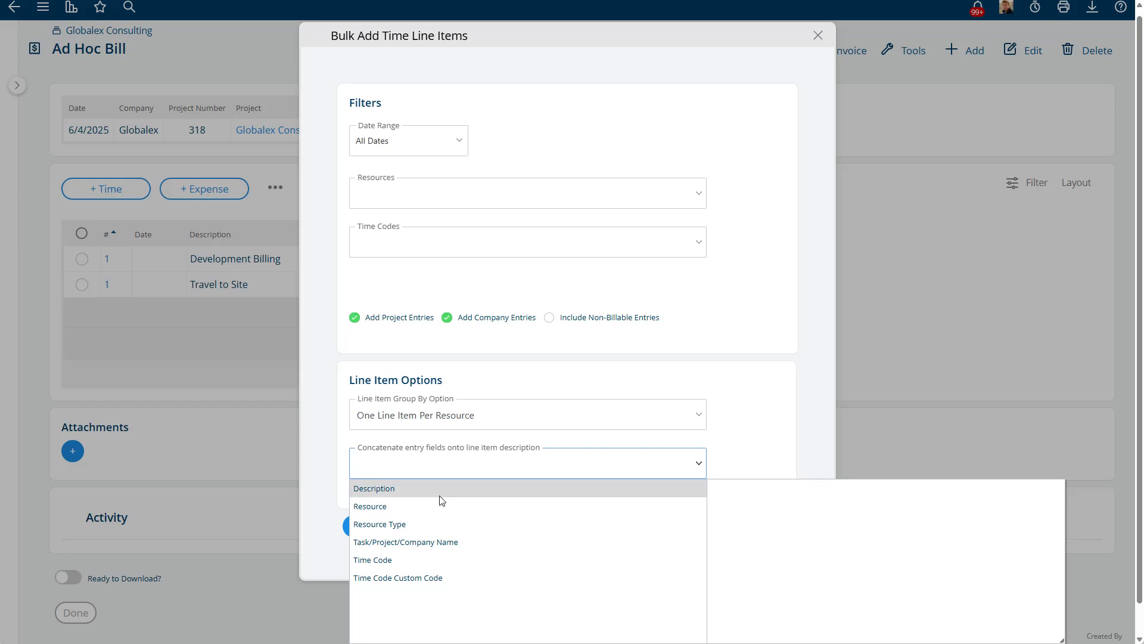
click(381, 488)
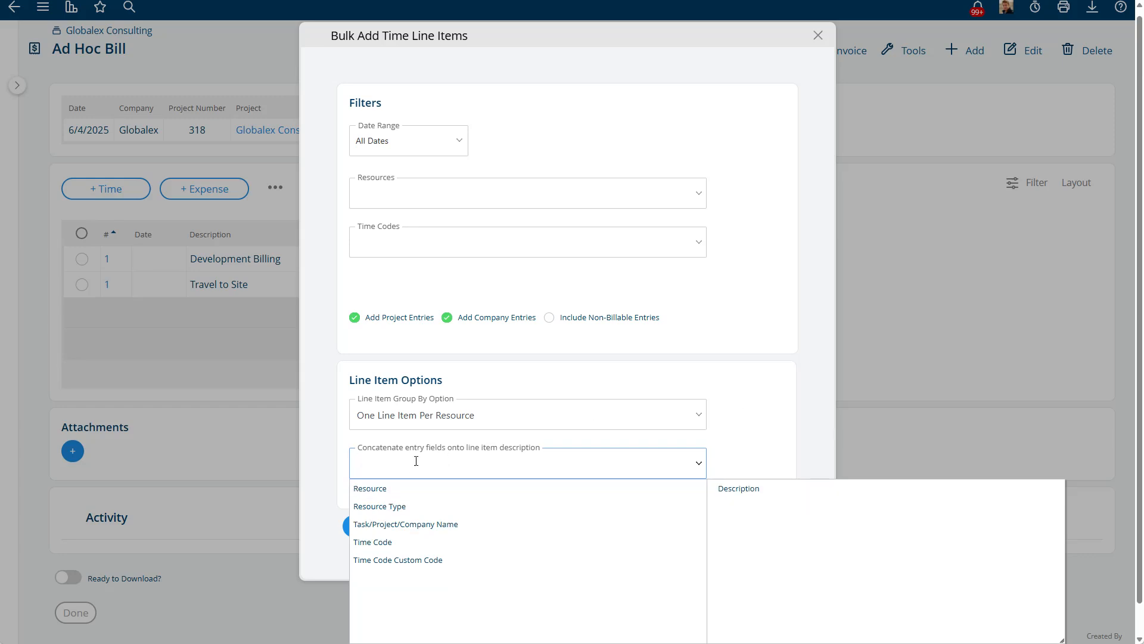
click(746, 415)
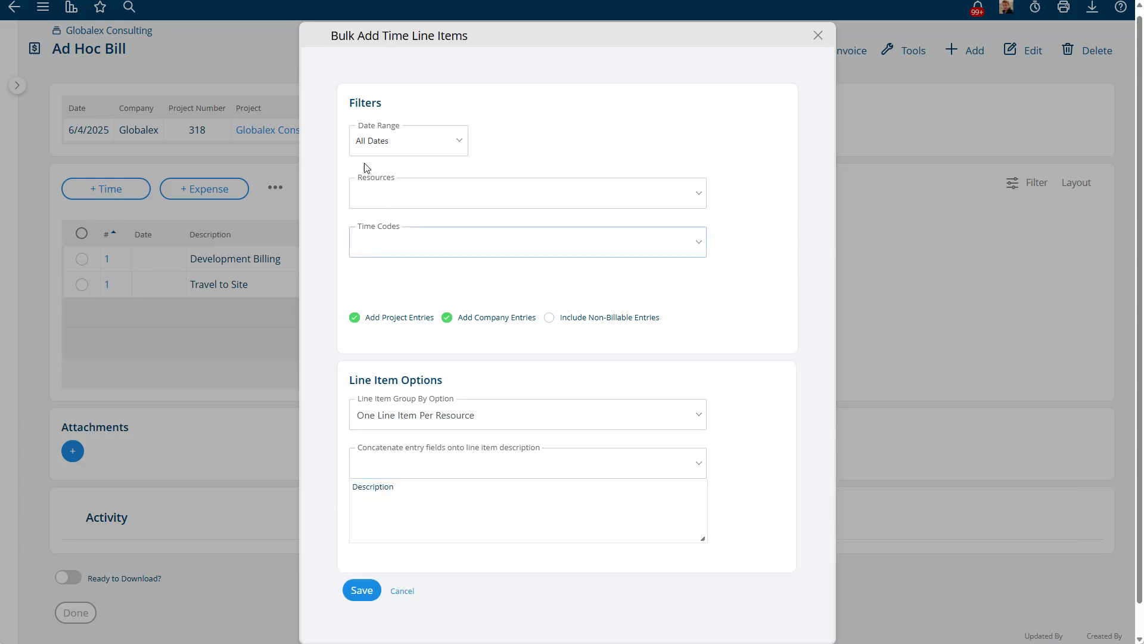
click(373, 198)
click(554, 199)
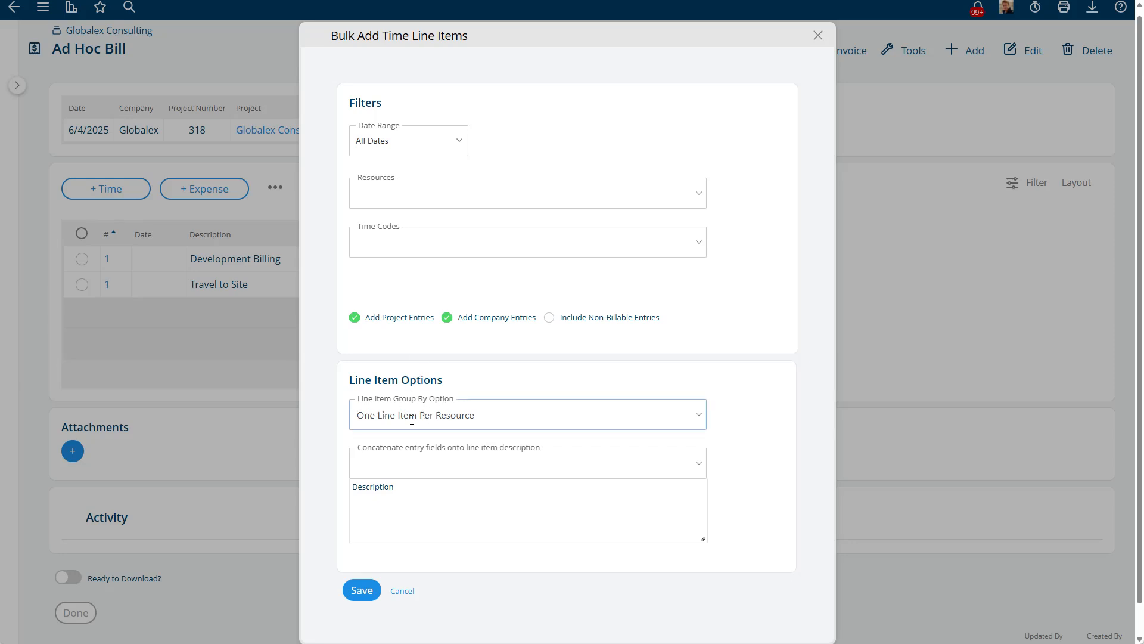
click(369, 593)
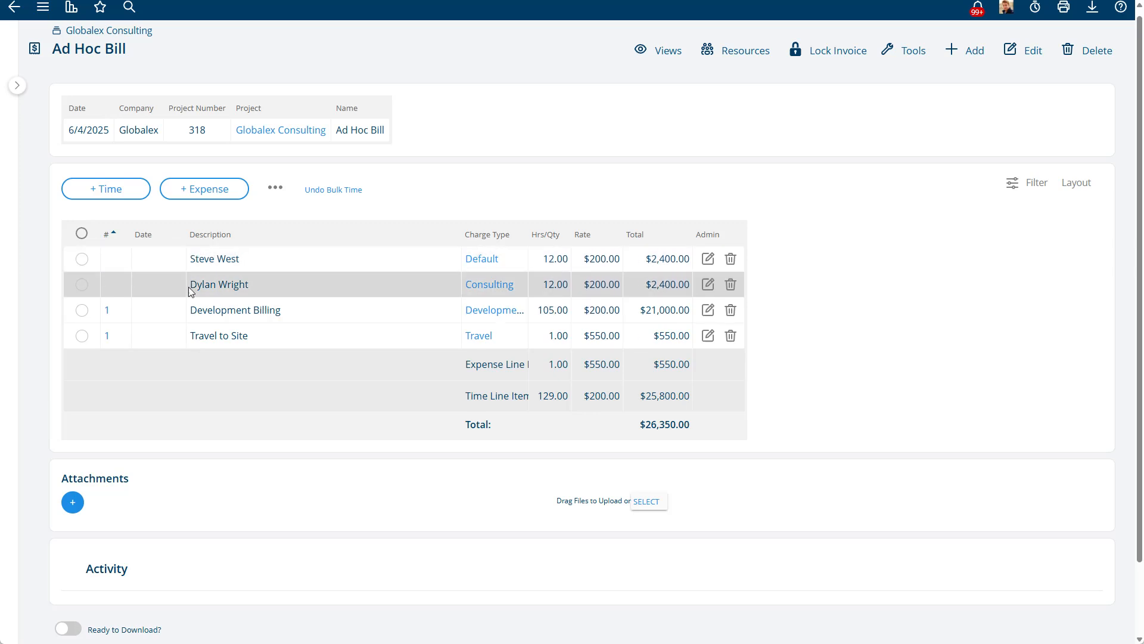
Open the bulk-added time line item with the Default charge type for editing
click(709, 260)
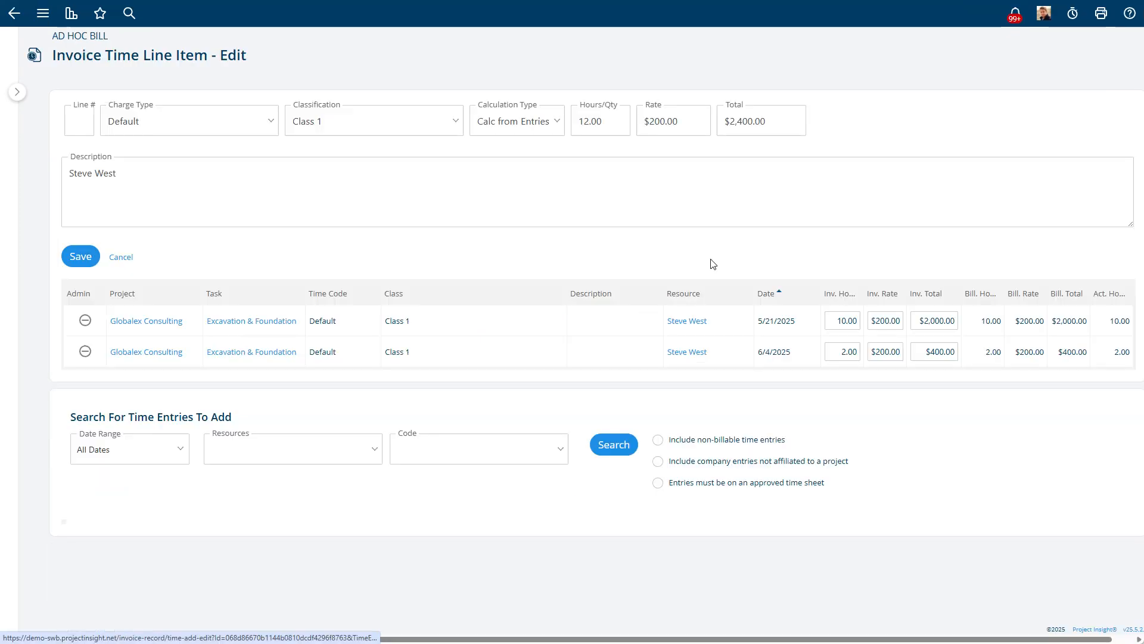